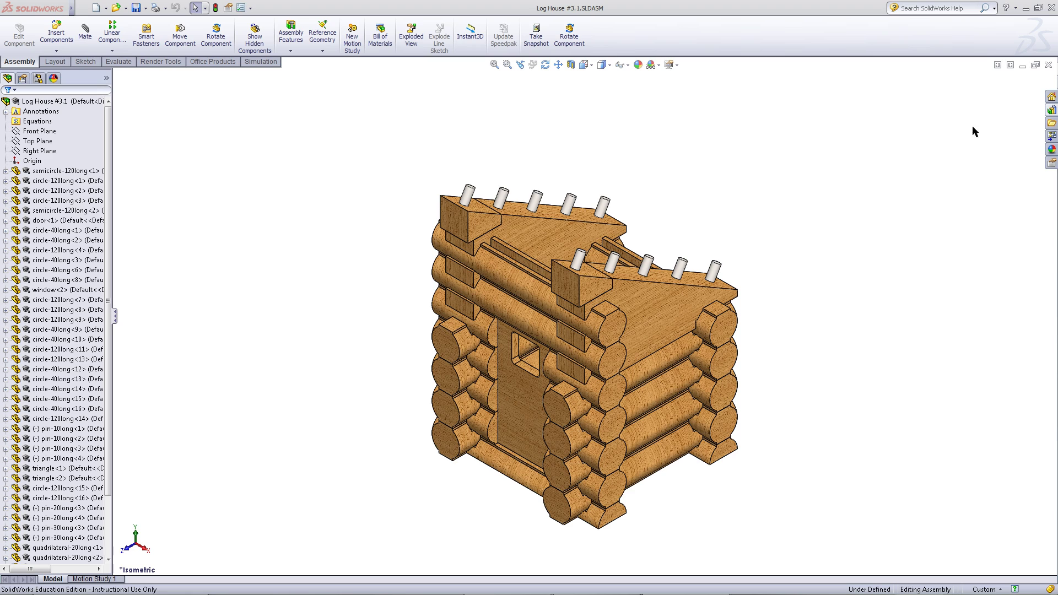
Insert five copies of the red parallelogram roof plank from the Design Library's Roof Parts beside the house.
click(1050, 109)
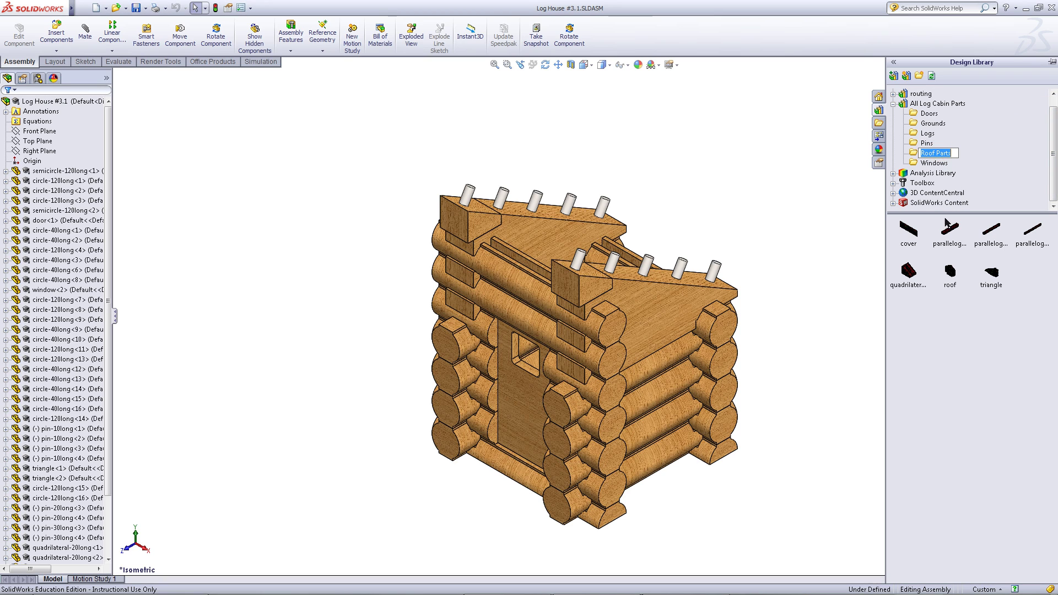
drag(947, 239, 792, 152)
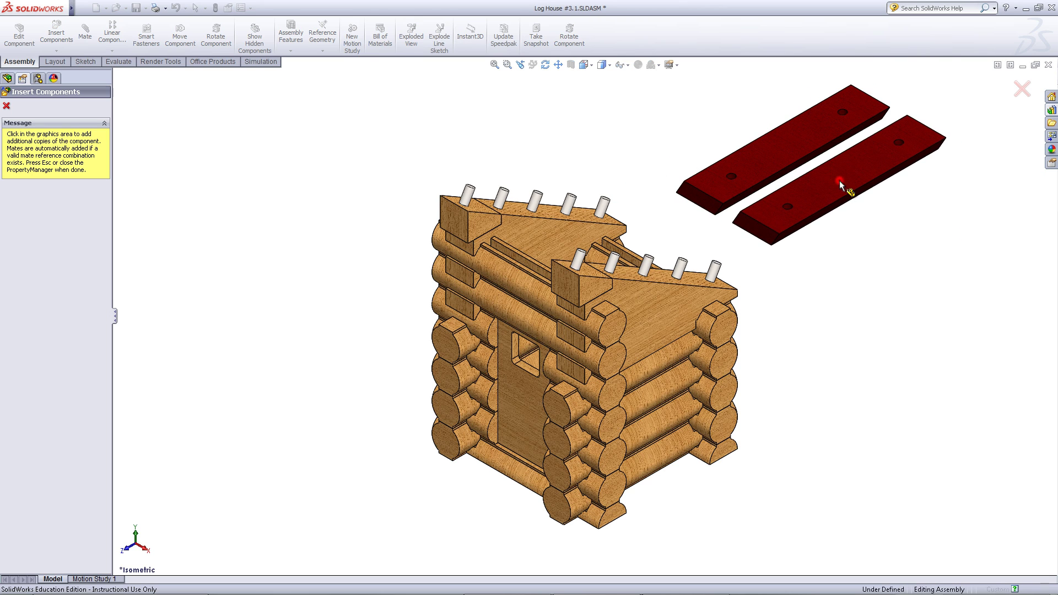
click(840, 179)
click(906, 216)
click(947, 247)
click(1000, 285)
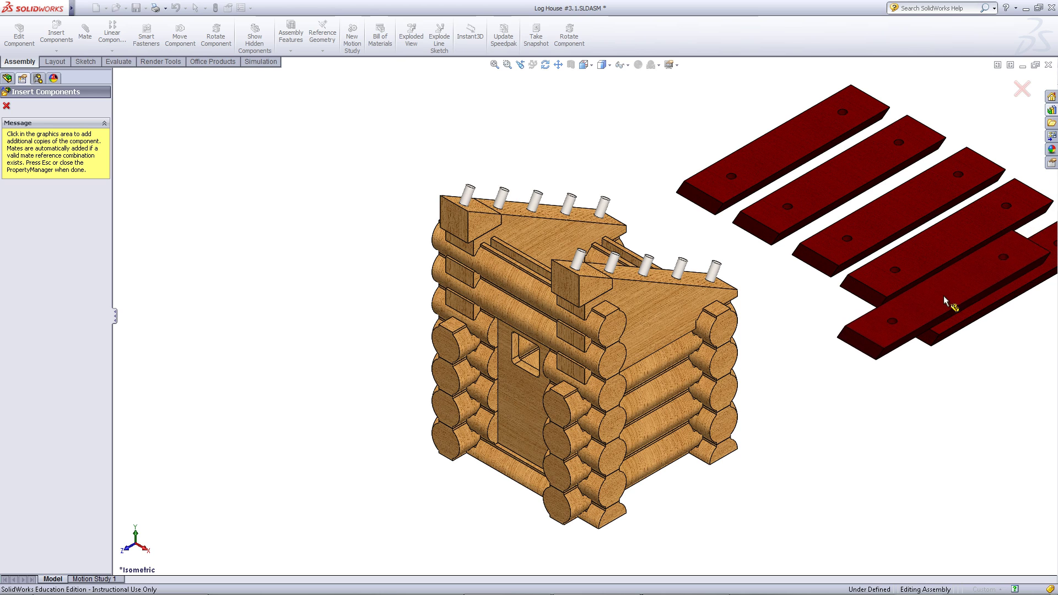
Stop inserting planks and mate the first plank's hole concentric to a roof pin.
click(1022, 89)
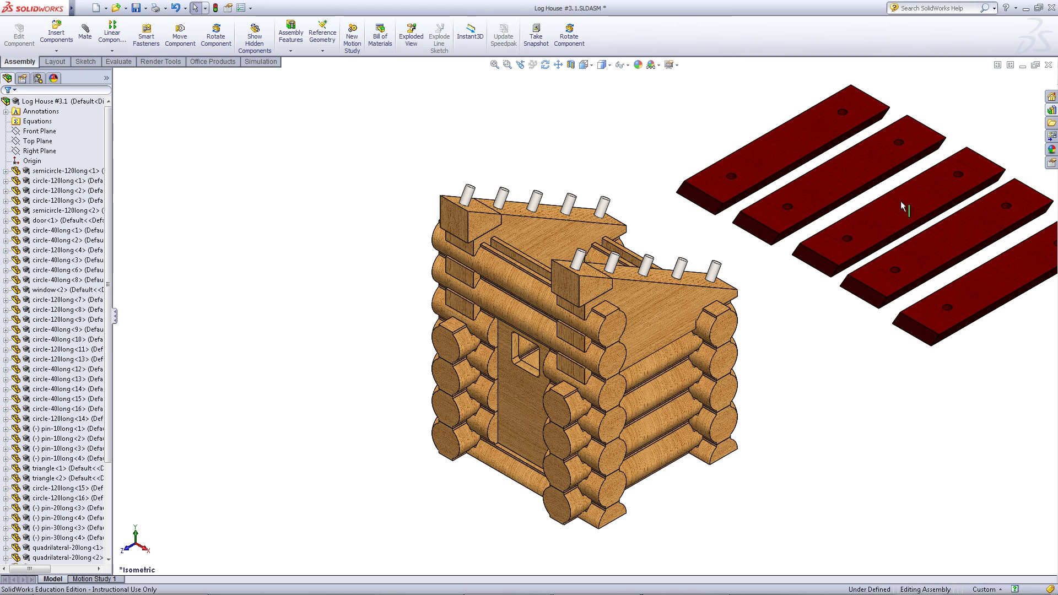
scroll(711, 198, down, 5)
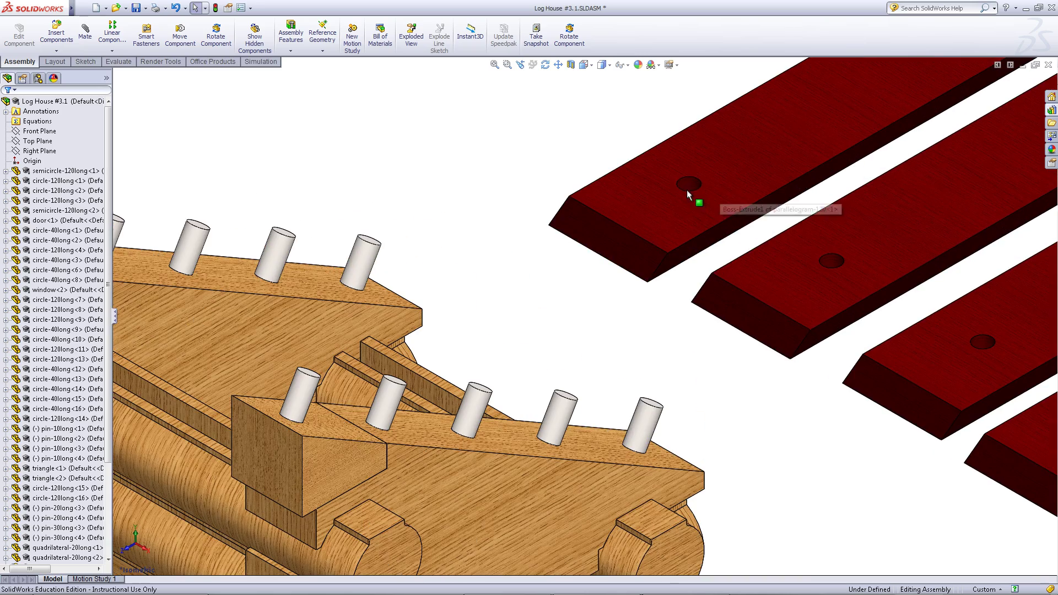
right_click(688, 185)
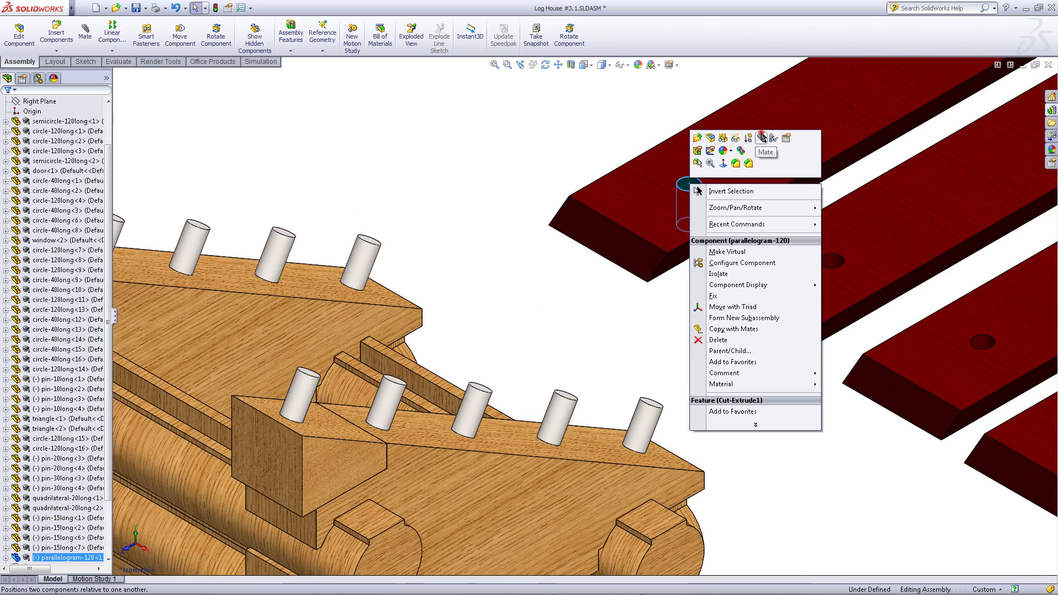
click(761, 138)
scroll(437, 310, up, 5)
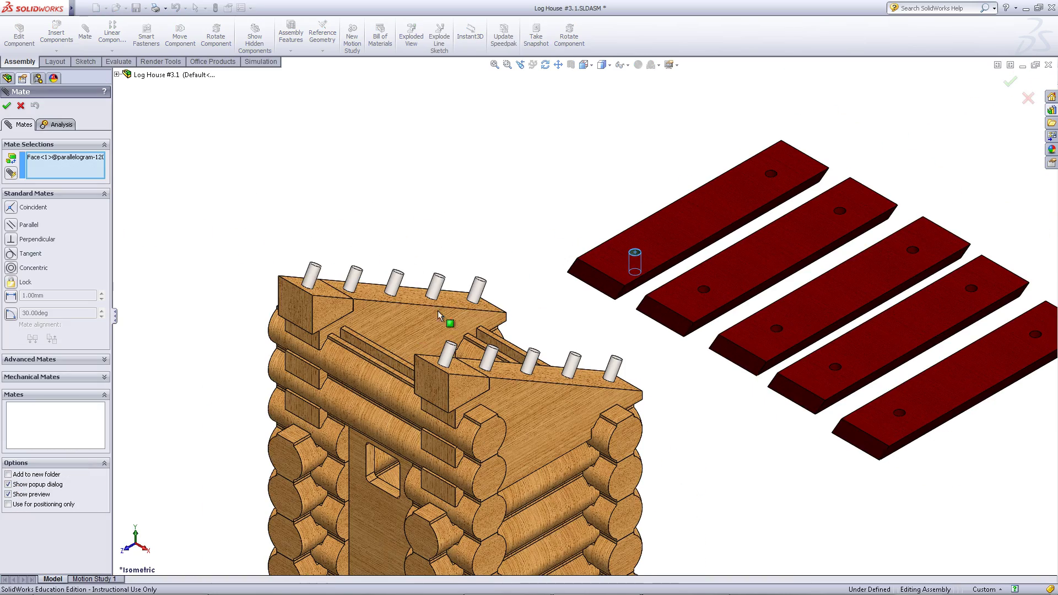
click(310, 280)
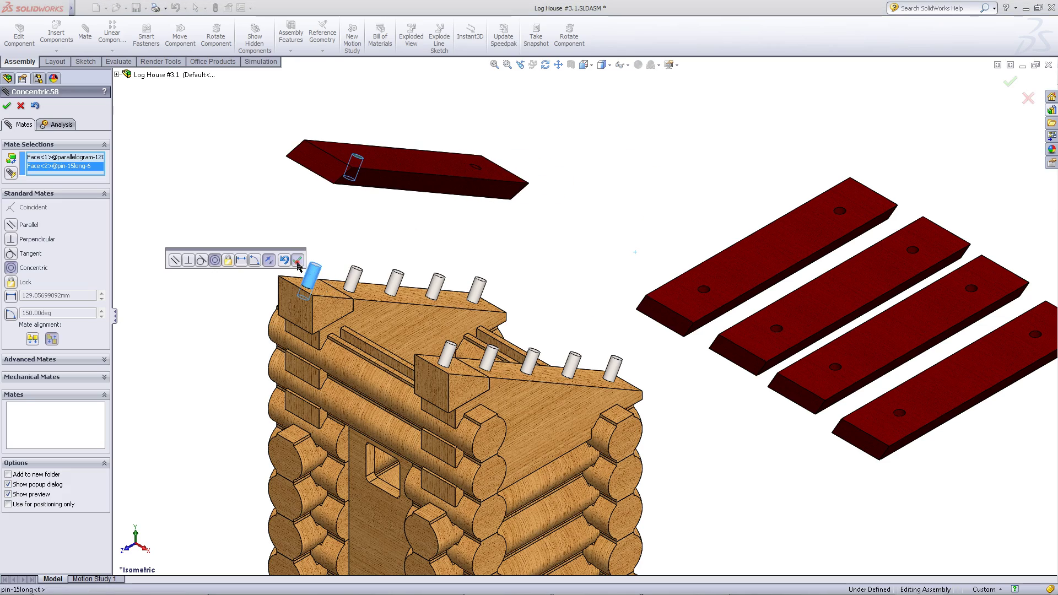
click(297, 267)
Mate the plank's second hole concentric to another roof pin.
scroll(448, 239, up, 3)
scroll(484, 200, down, 5)
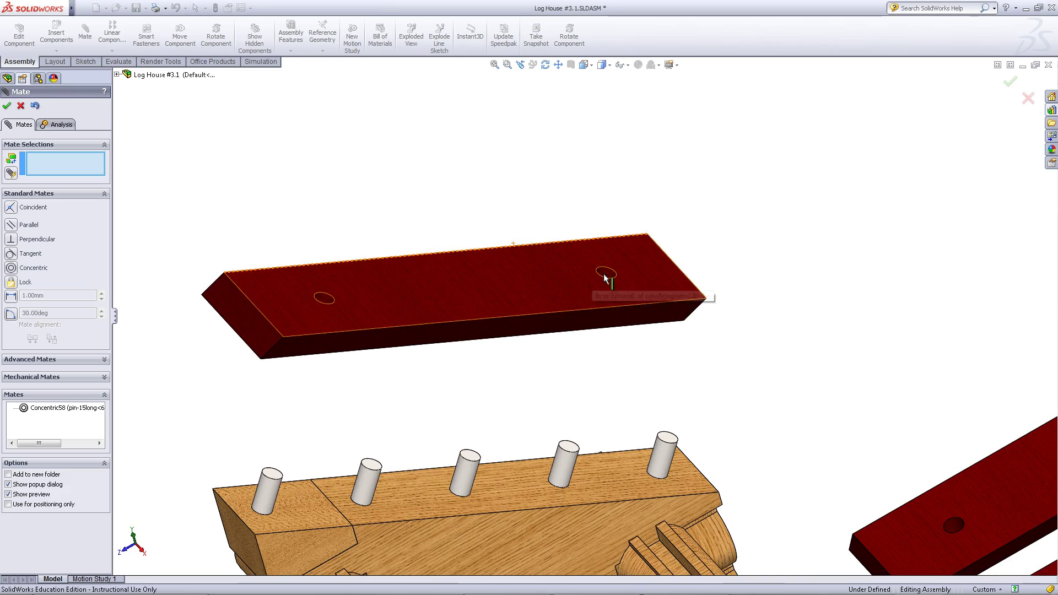
click(609, 272)
scroll(577, 349, up, 5)
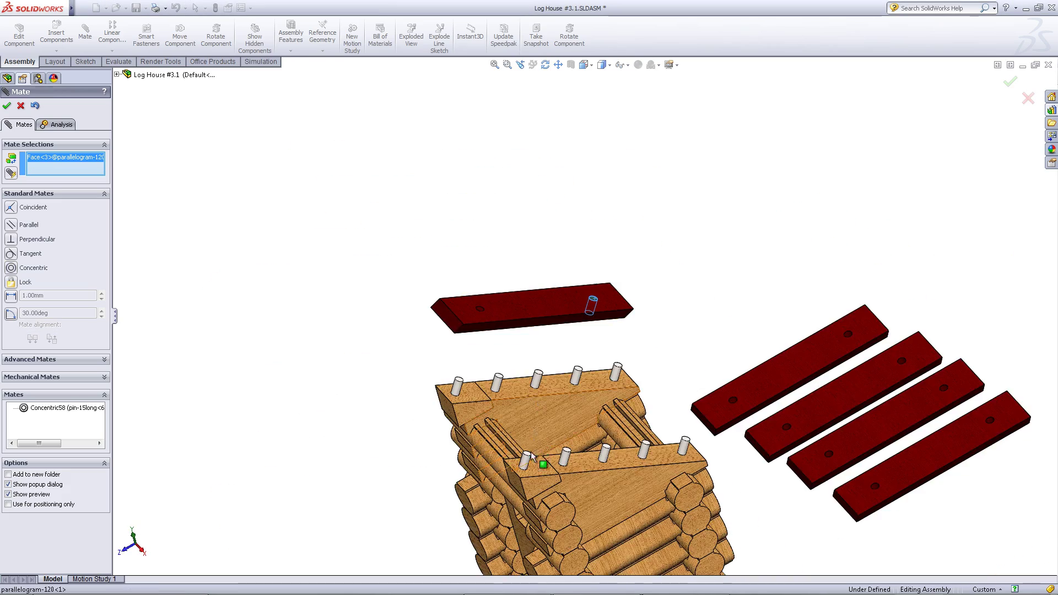
click(527, 464)
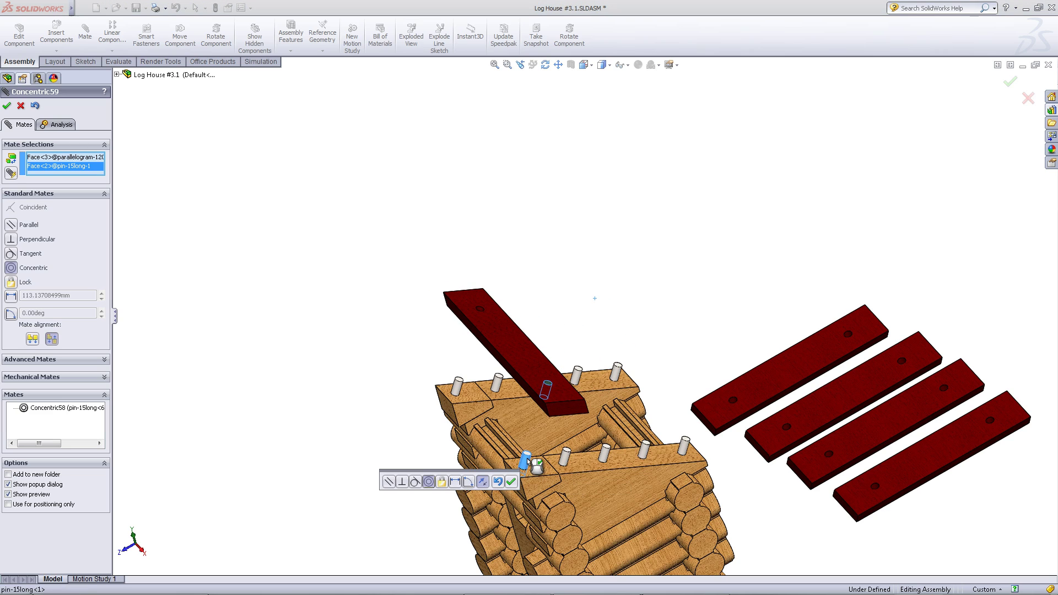
click(511, 481)
Make the plank's underside coincident with the triangular supports, then view from the Right and orbit.
click(539, 469)
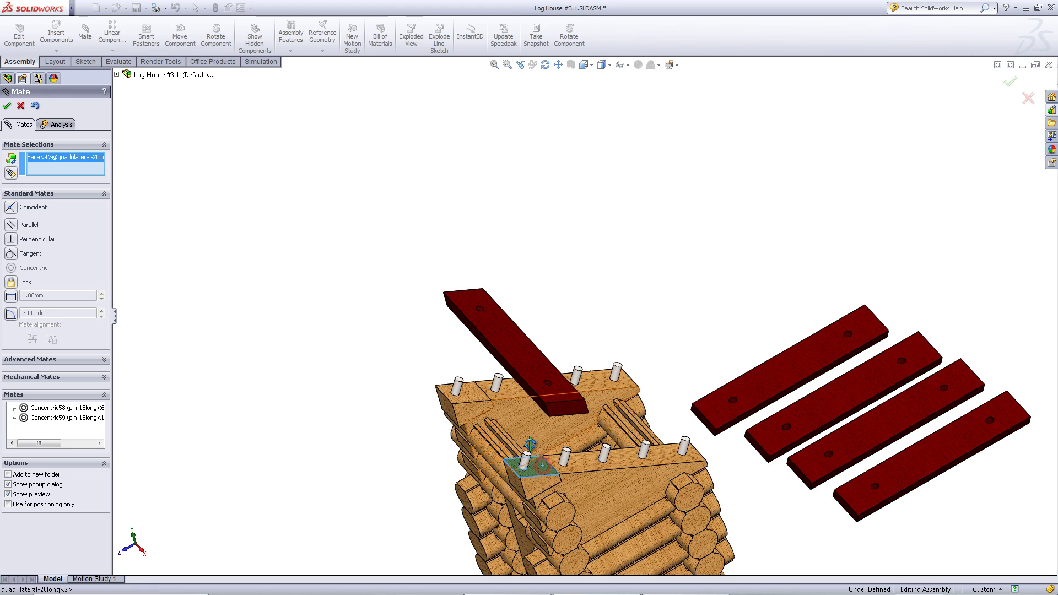
middle_drag(538, 468, 543, 296)
click(538, 291)
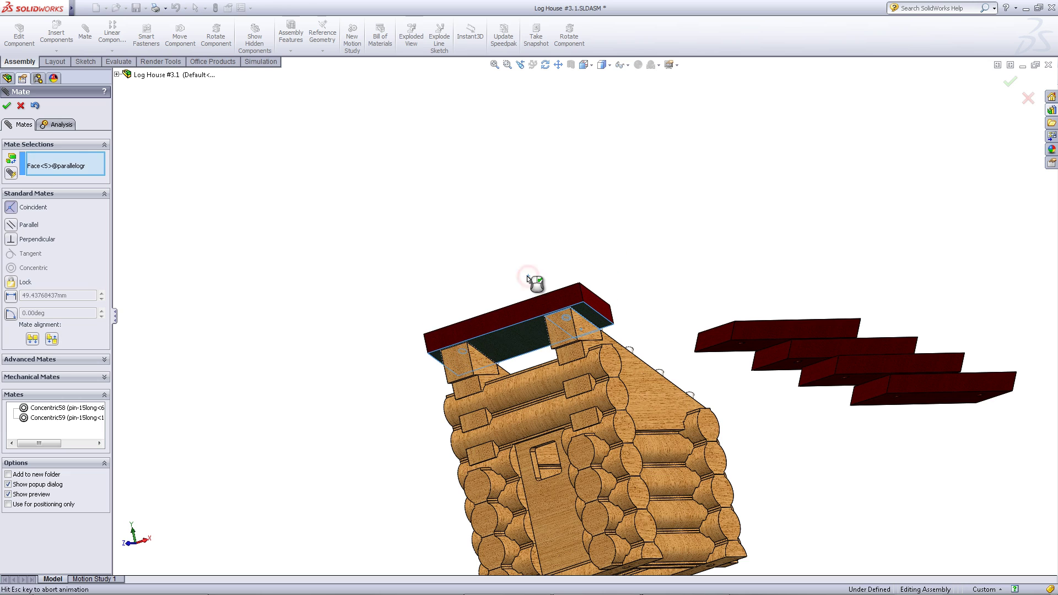
click(513, 263)
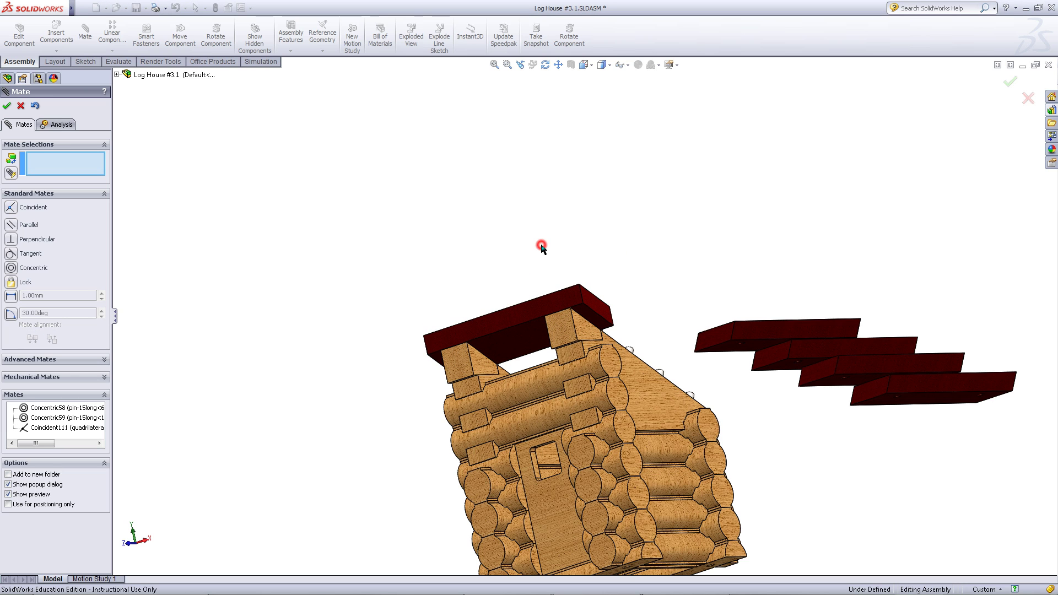
click(590, 66)
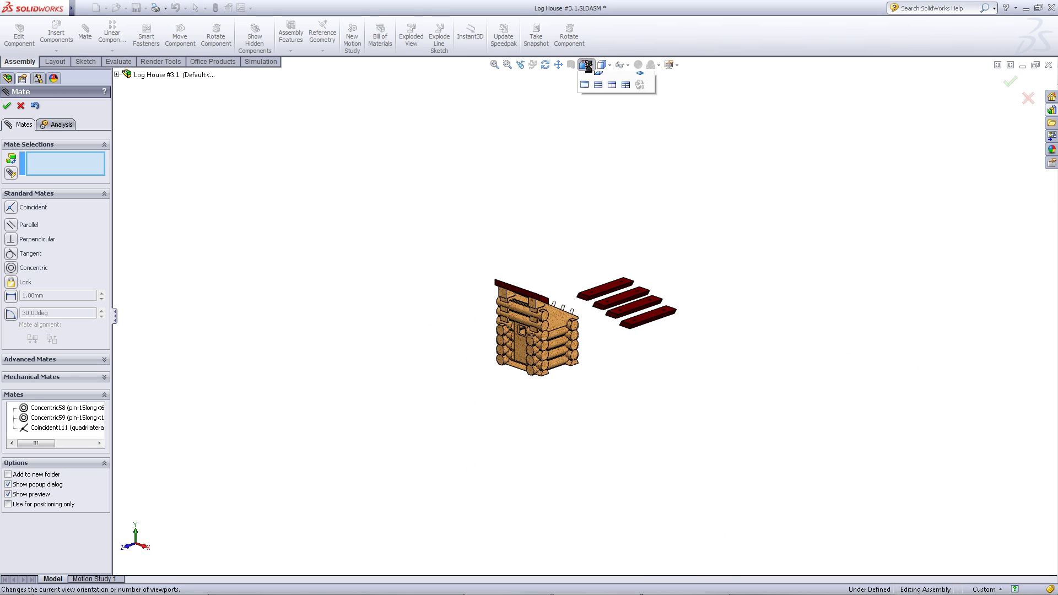
click(650, 358)
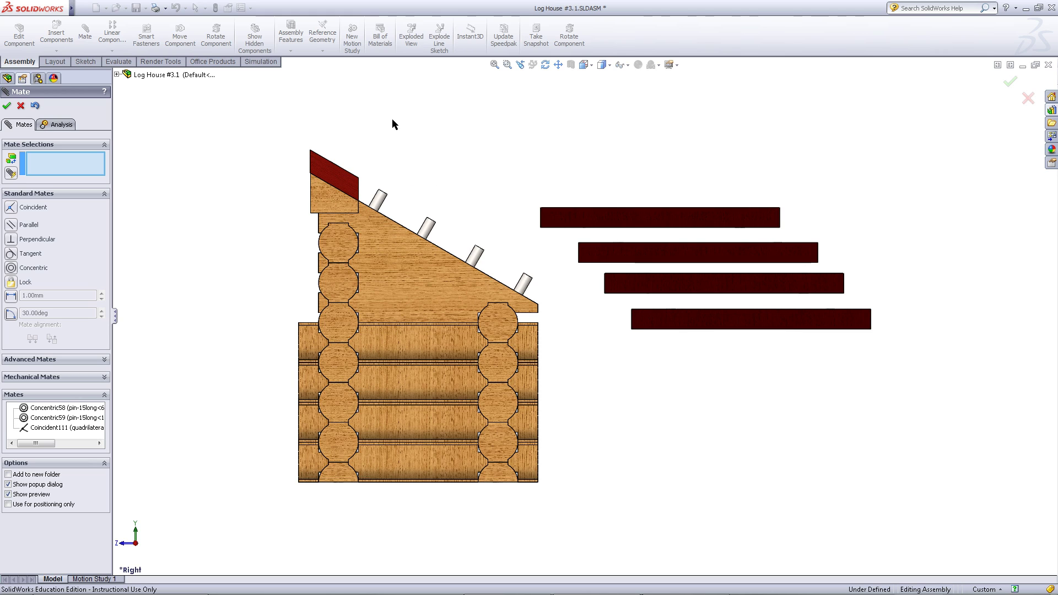
middle_drag(392, 120, 469, 187)
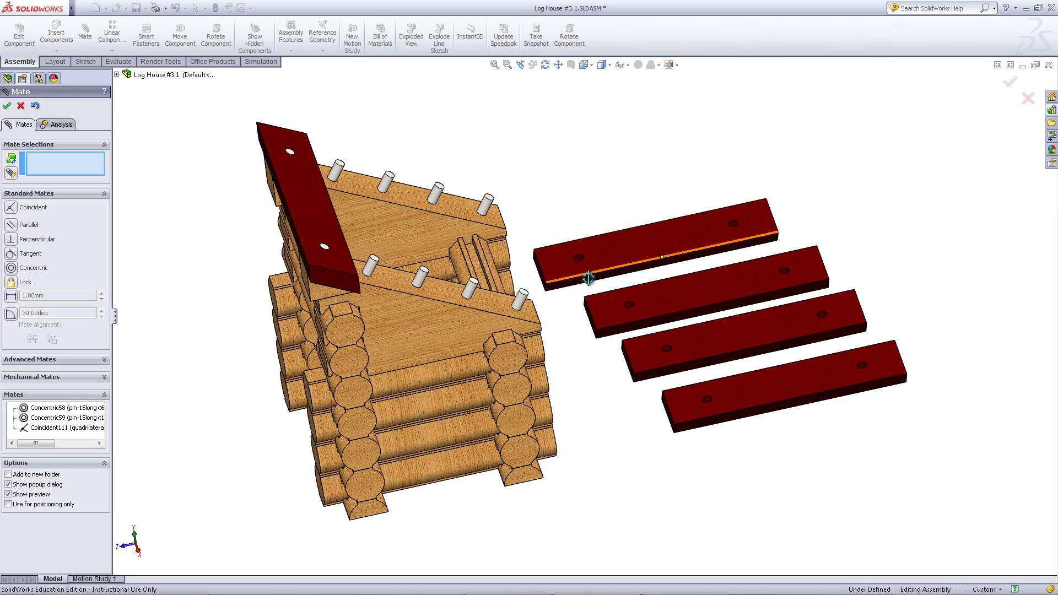
Zoom to fit, mate the next plank's hole concentric to a pin, and orbit around the roof.
middle_drag(589, 281, 574, 250)
scroll(575, 253, down, 5)
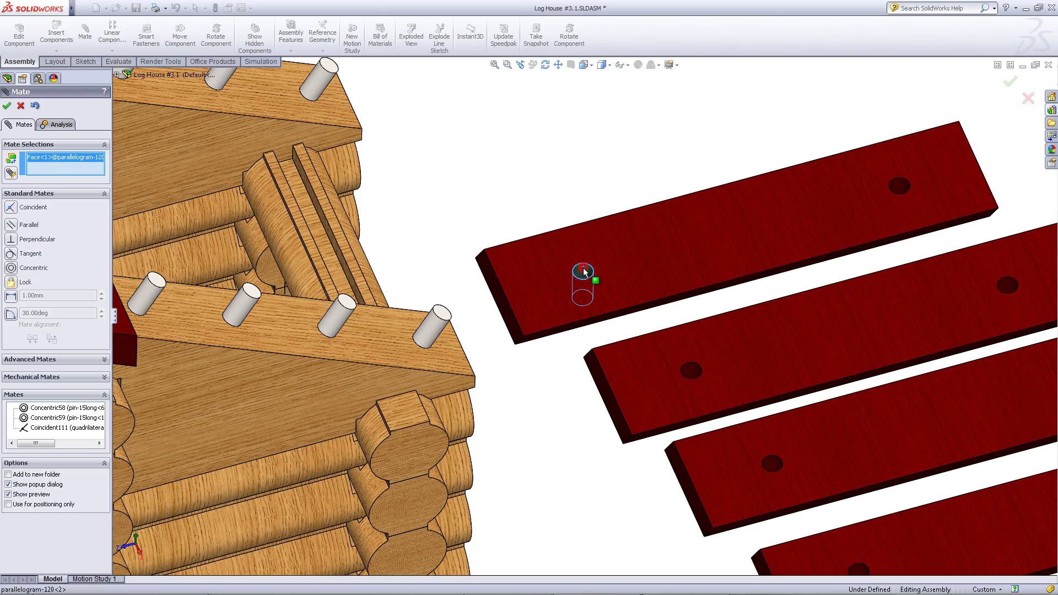
key(f)
click(266, 167)
click(251, 150)
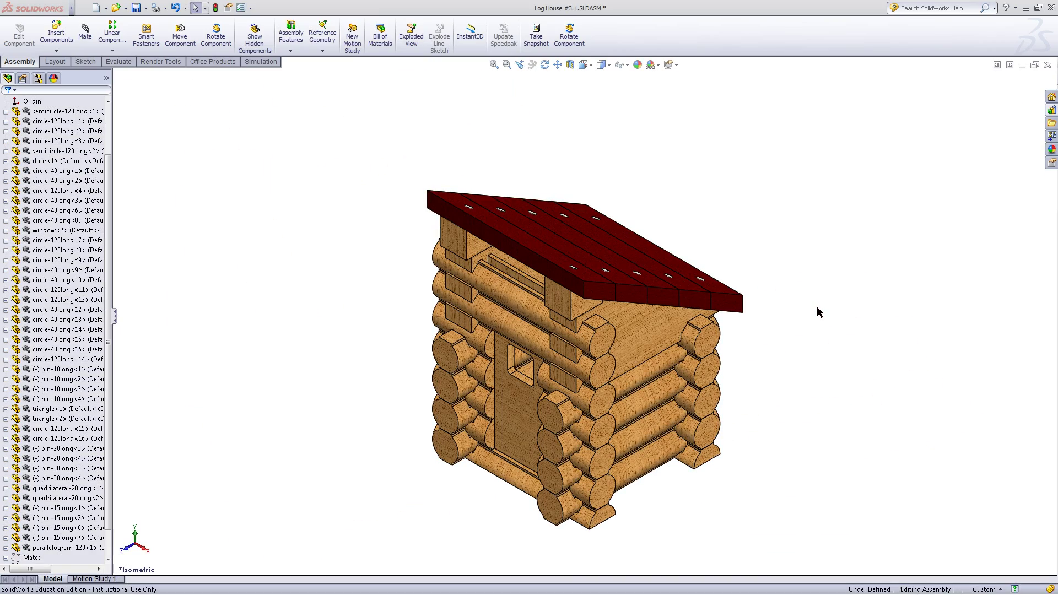
drag(817, 307, 705, 215)
click(623, 186)
middle_drag(622, 186, 737, 192)
click(837, 148)
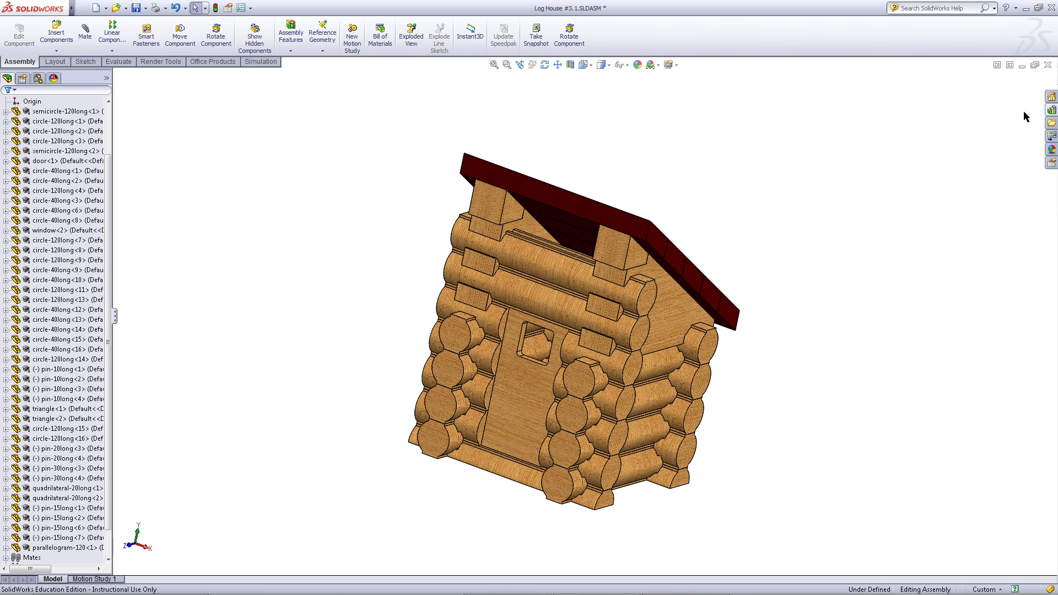
Insert one short cover plank from Roof Parts and orbit to view the roof from above.
click(1053, 110)
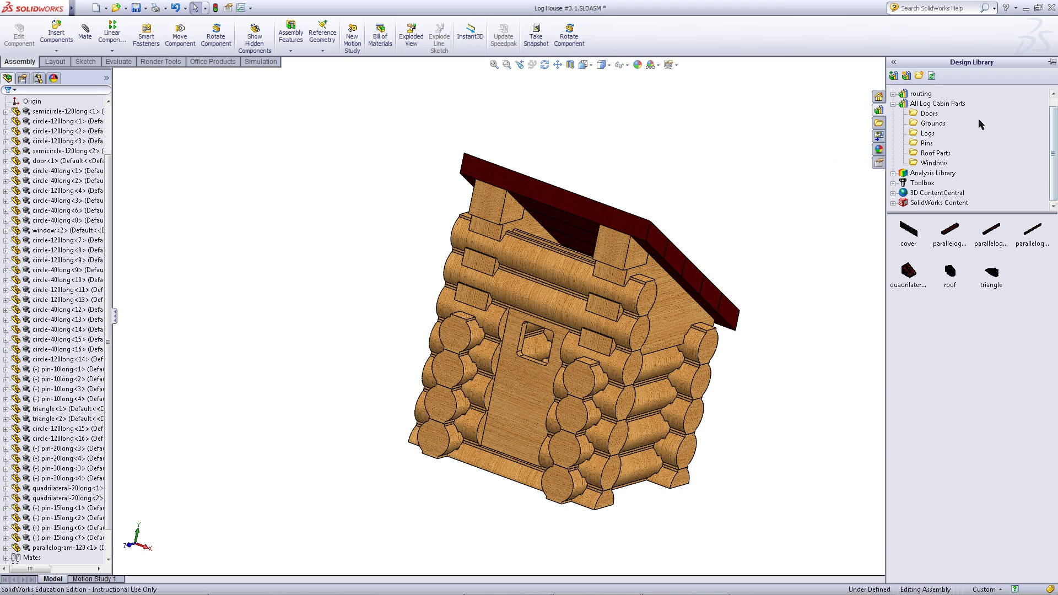
click(938, 155)
drag(913, 237, 792, 177)
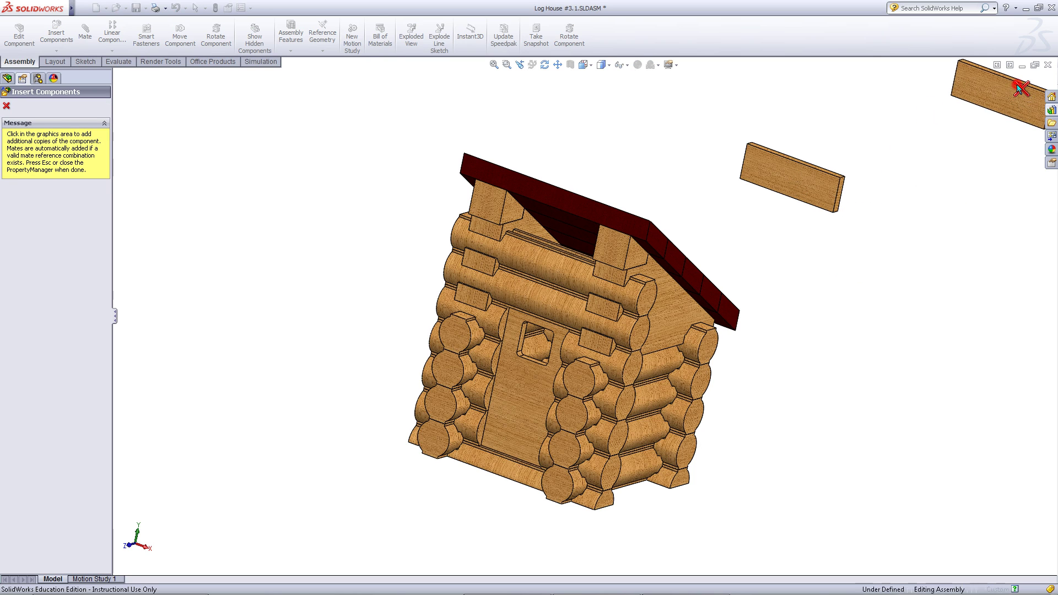
click(1019, 88)
click(869, 250)
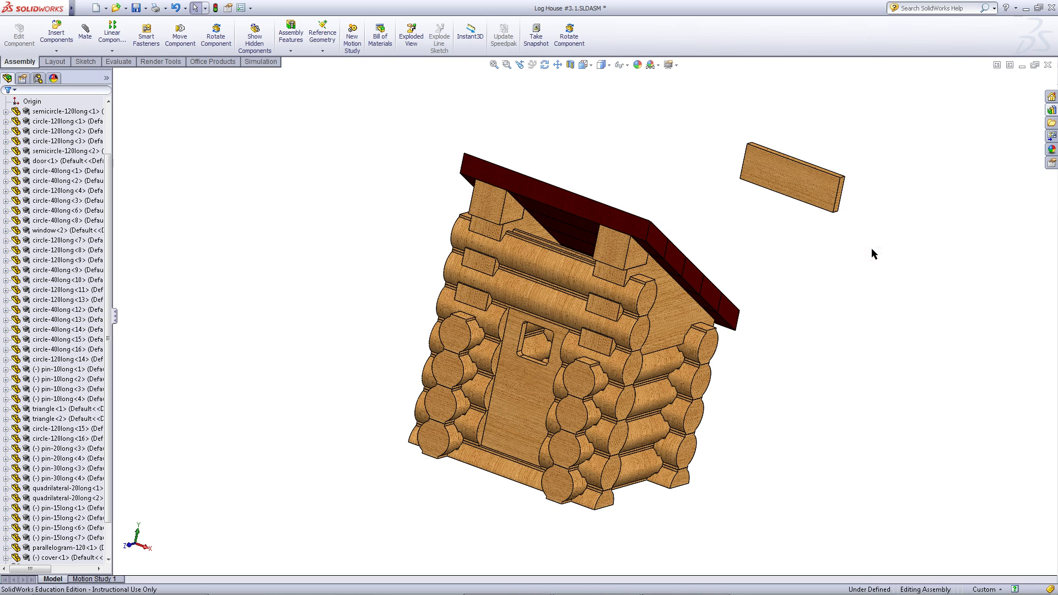
middle_drag(872, 249, 747, 255)
Mate the cover plank's face coincident with the log strip's face.
click(614, 185)
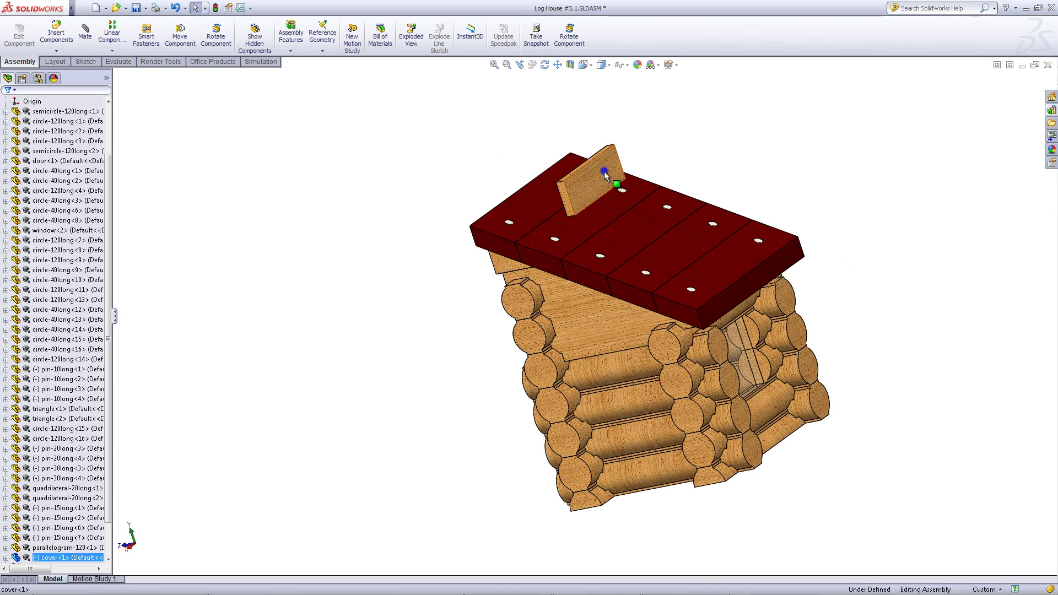
right_click(609, 176)
click(677, 123)
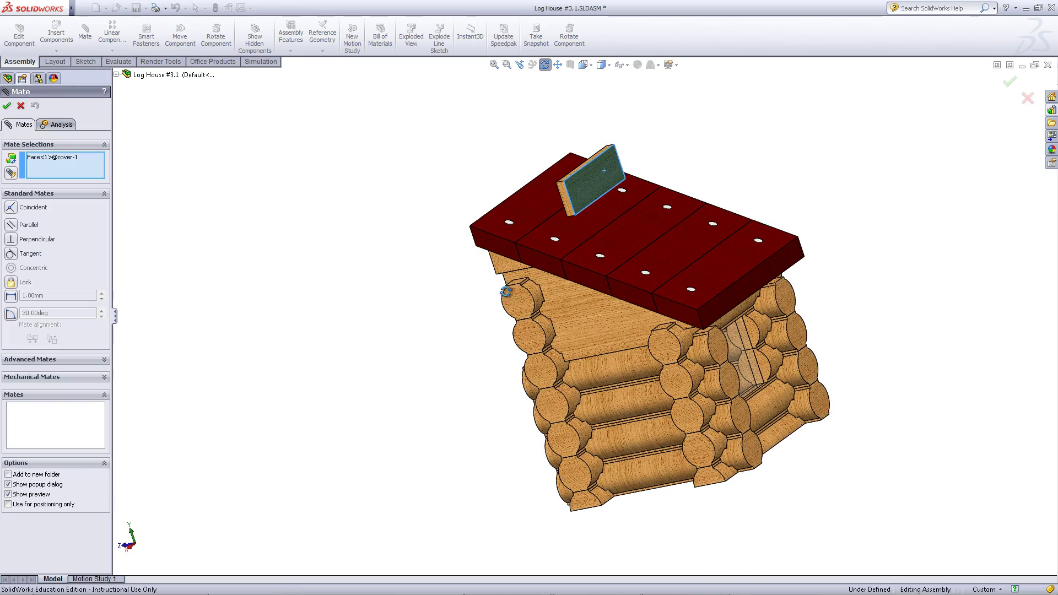
scroll(531, 257, down, 3)
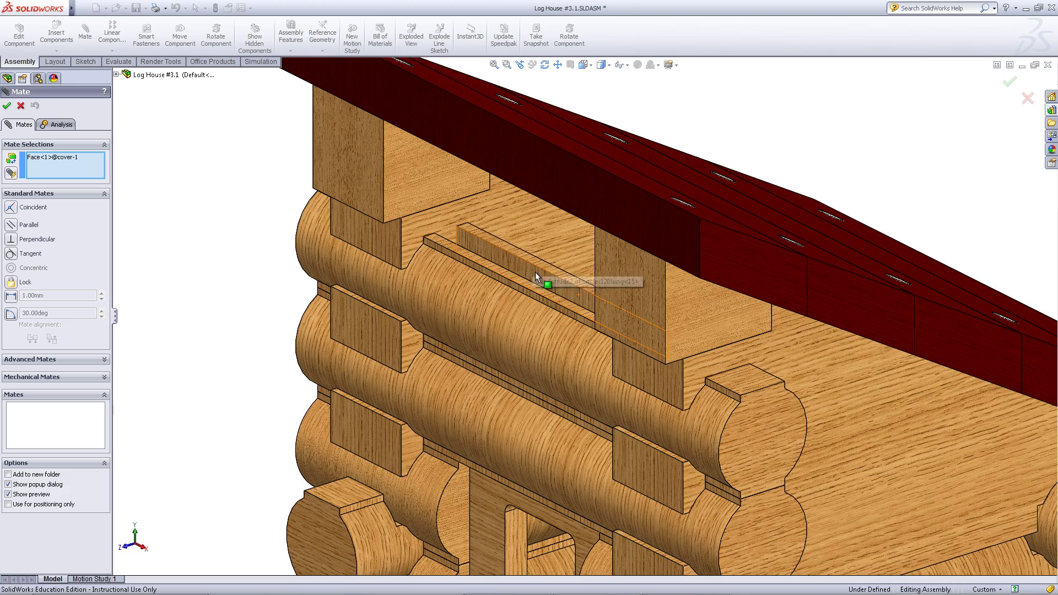
click(534, 276)
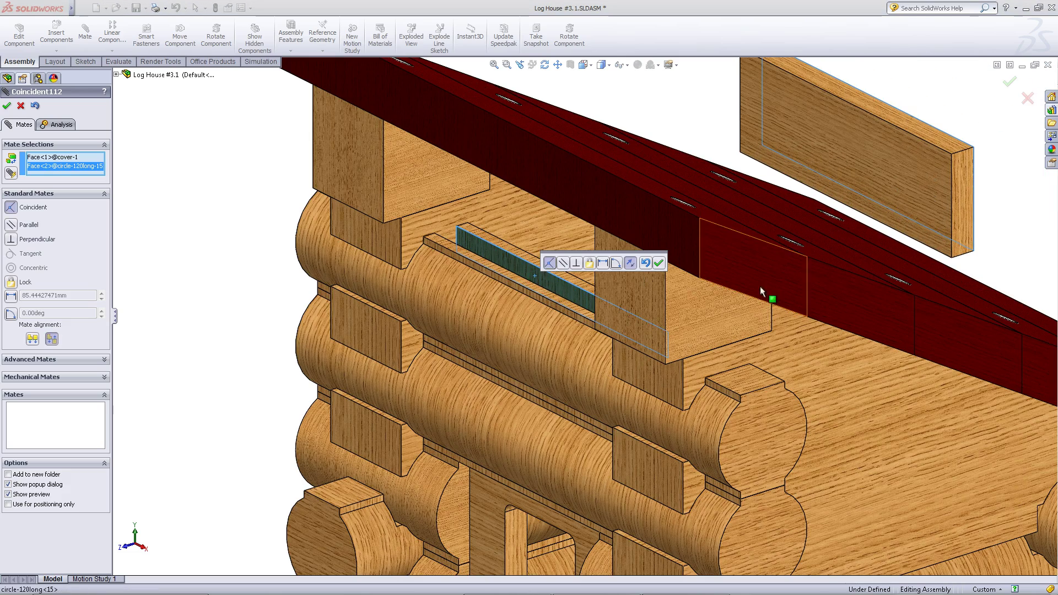
click(659, 263)
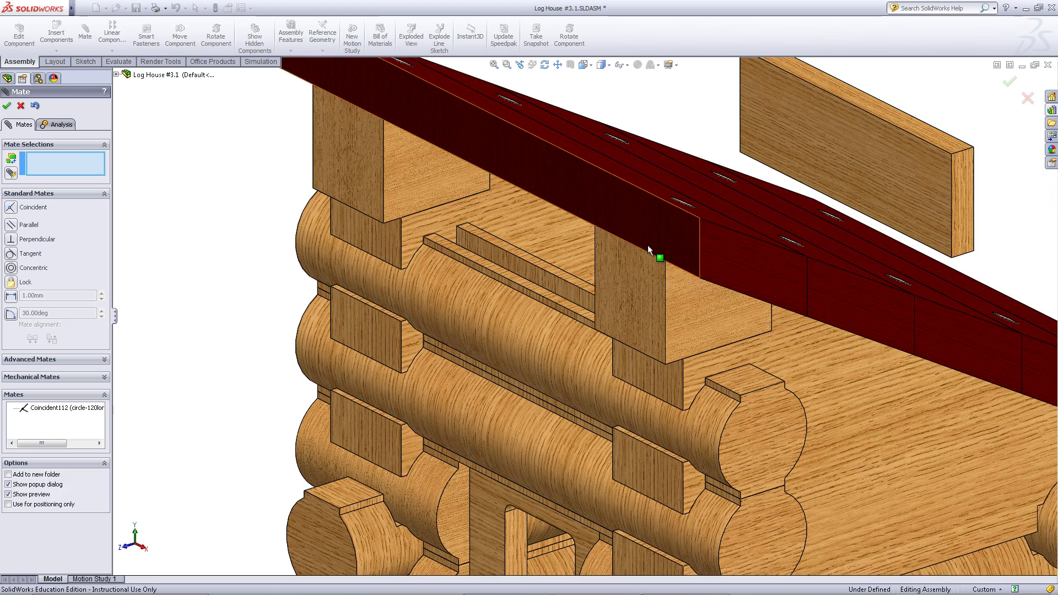
Add a second coincident mate between another log face and the board's face.
scroll(647, 244, up, 3)
middle_drag(593, 270, 594, 298)
scroll(578, 264, down, 4)
click(573, 257)
scroll(591, 274, up, 6)
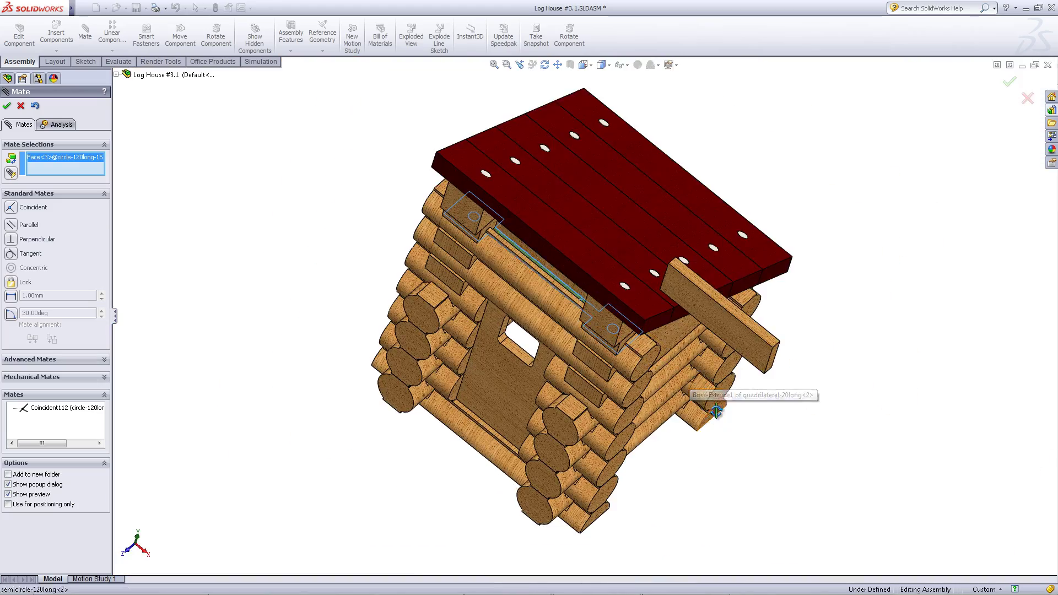
middle_drag(707, 400, 663, 108)
scroll(630, 115, down, 4)
click(624, 111)
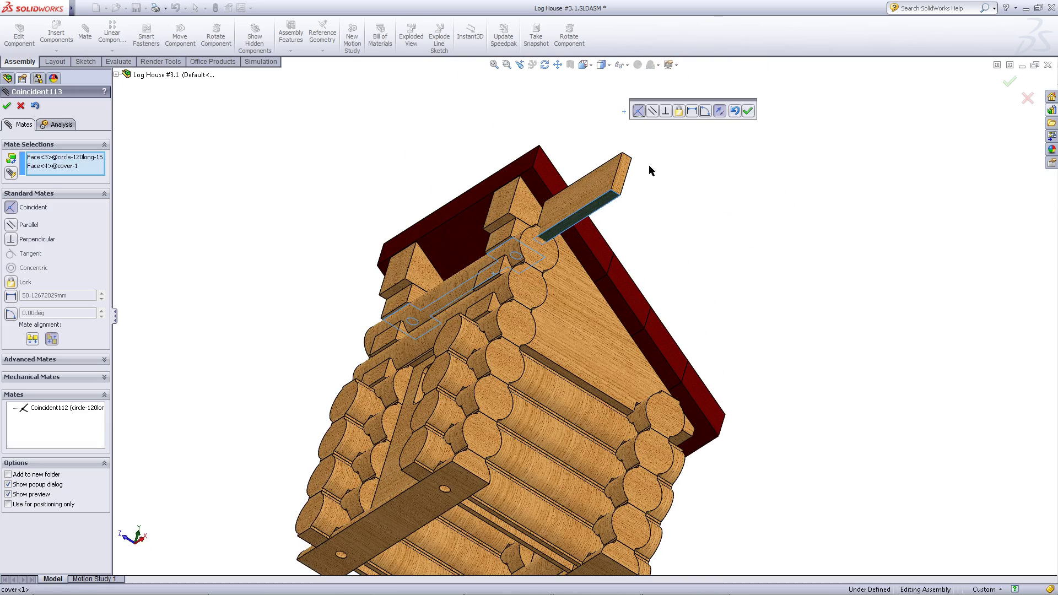
click(748, 110)
Mate the board's end face coincident with the triangular support's end face.
middle_drag(722, 184, 711, 264)
drag(711, 263, 774, 300)
scroll(777, 300, down, 4)
click(670, 263)
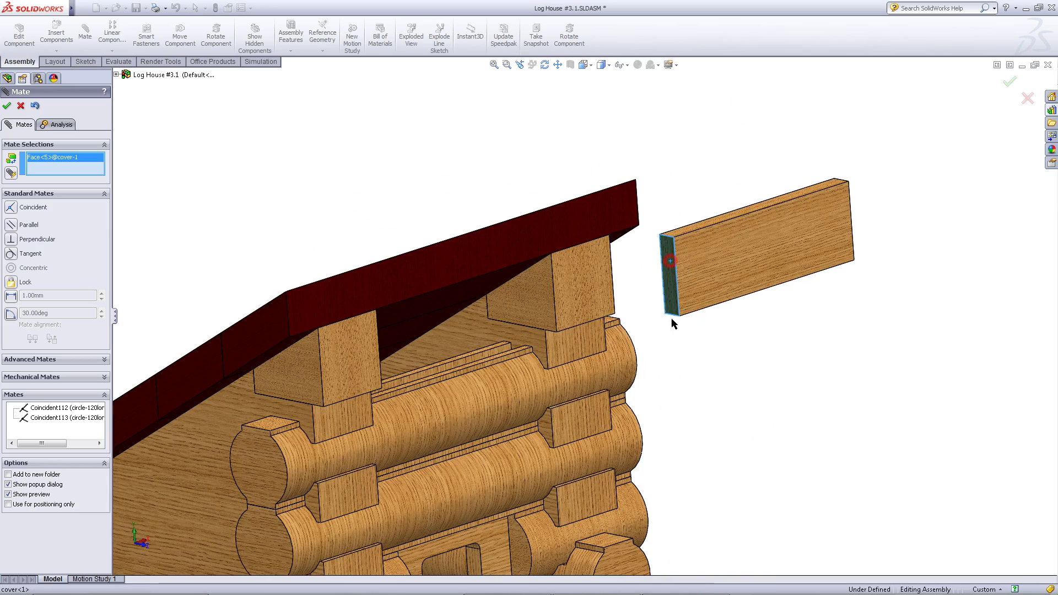
middle_drag(671, 319, 372, 333)
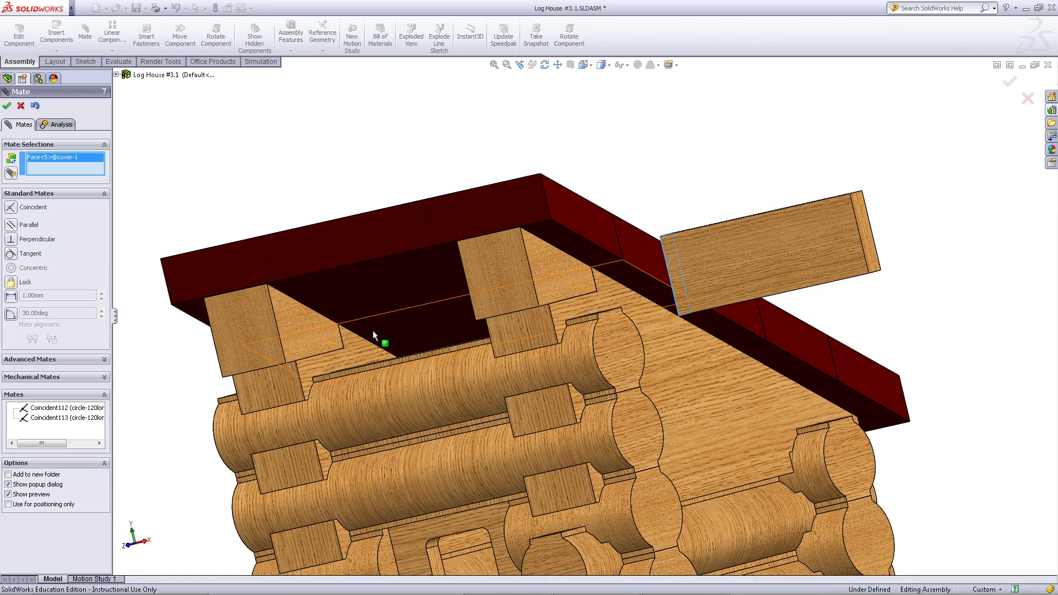
click(306, 336)
click(295, 354)
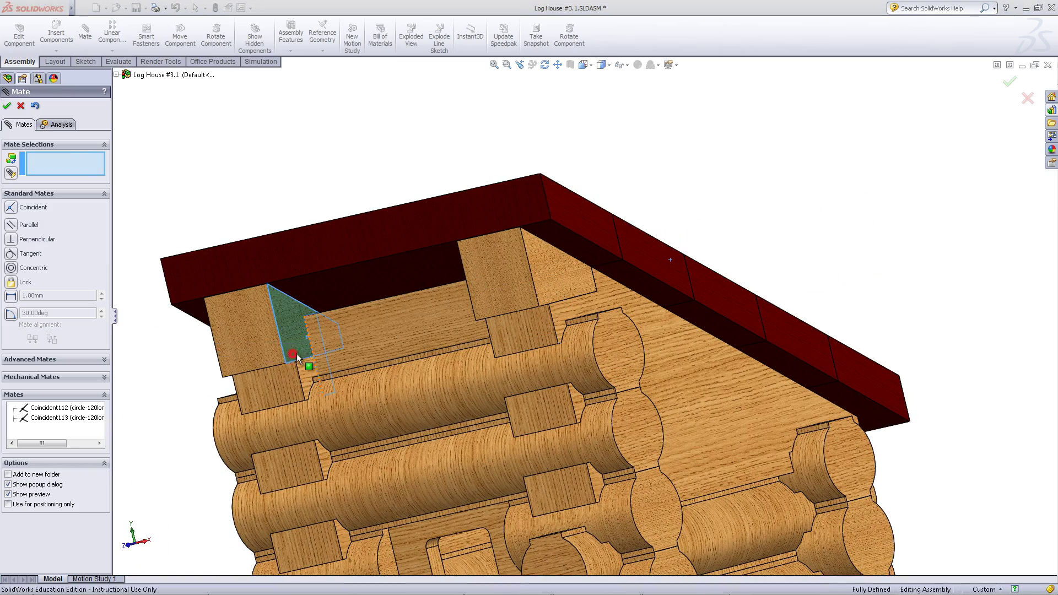
scroll(391, 329, up, 3)
middle_drag(391, 329, 435, 332)
Close the Mate settings and switch the cabin to the Isometric view.
click(6, 106)
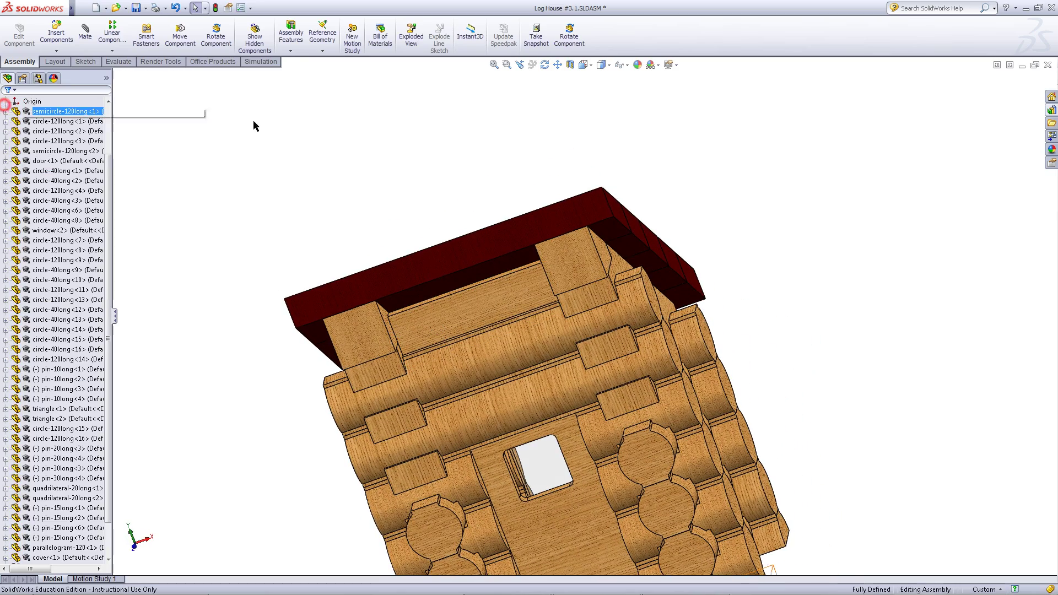
click(584, 66)
click(593, 274)
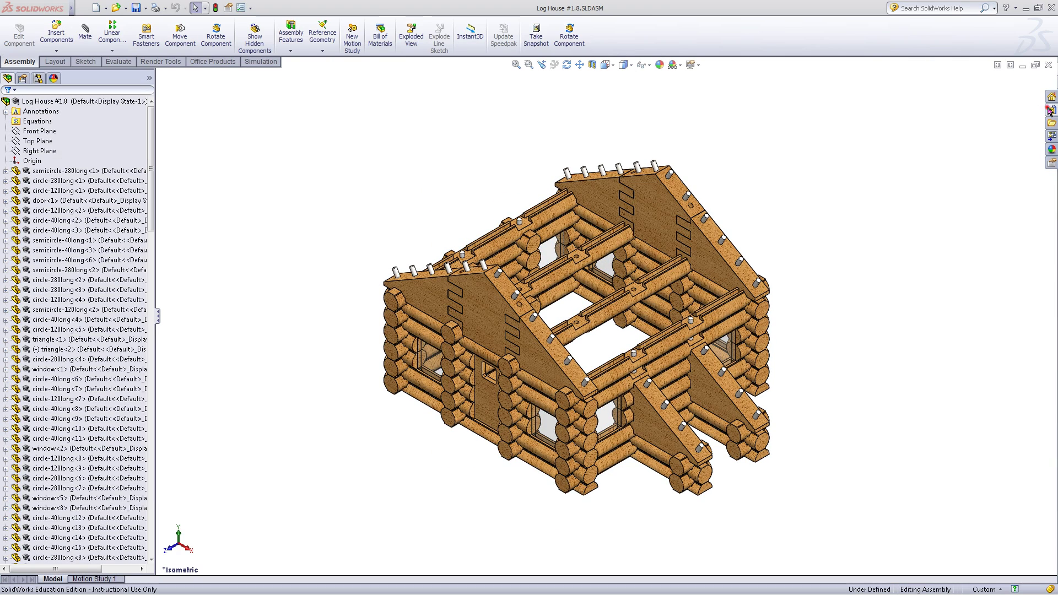
Insert the parallelogram-280long red roof beam from Roof Parts into Log House #1.8.
click(1050, 109)
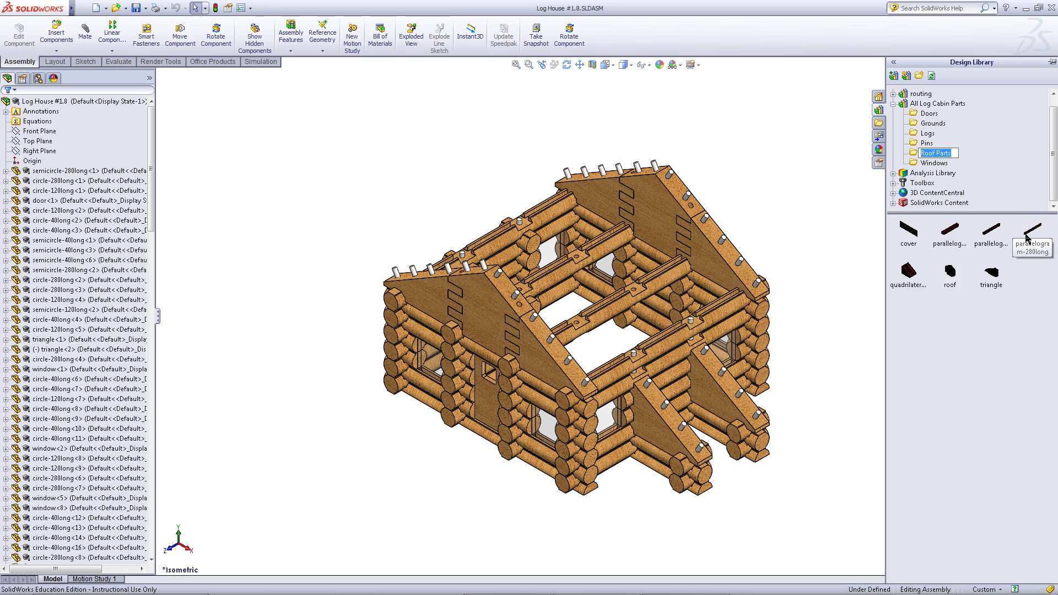
drag(1026, 237, 695, 124)
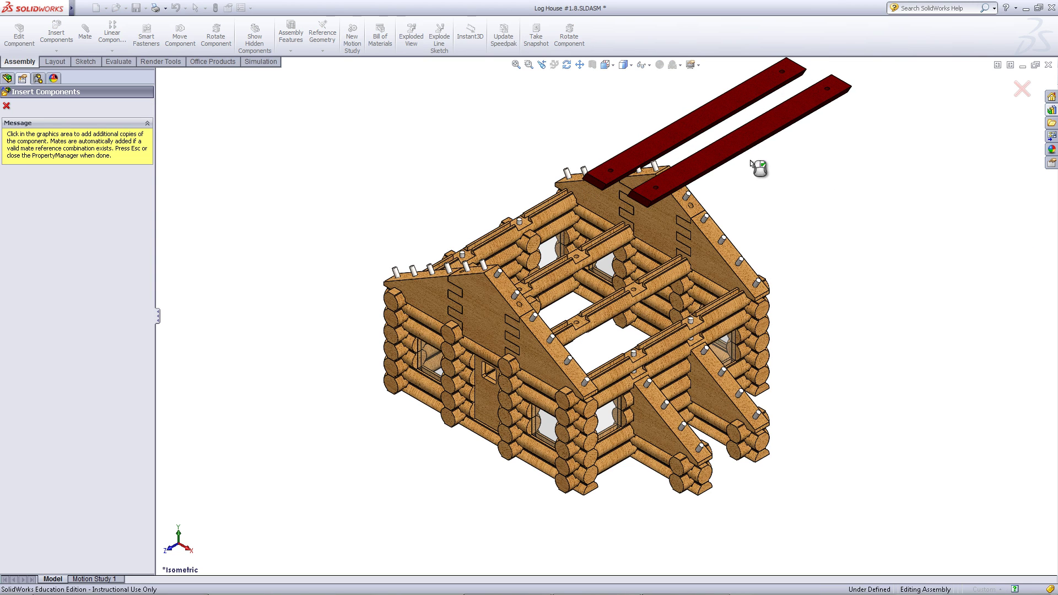
key(Escape)
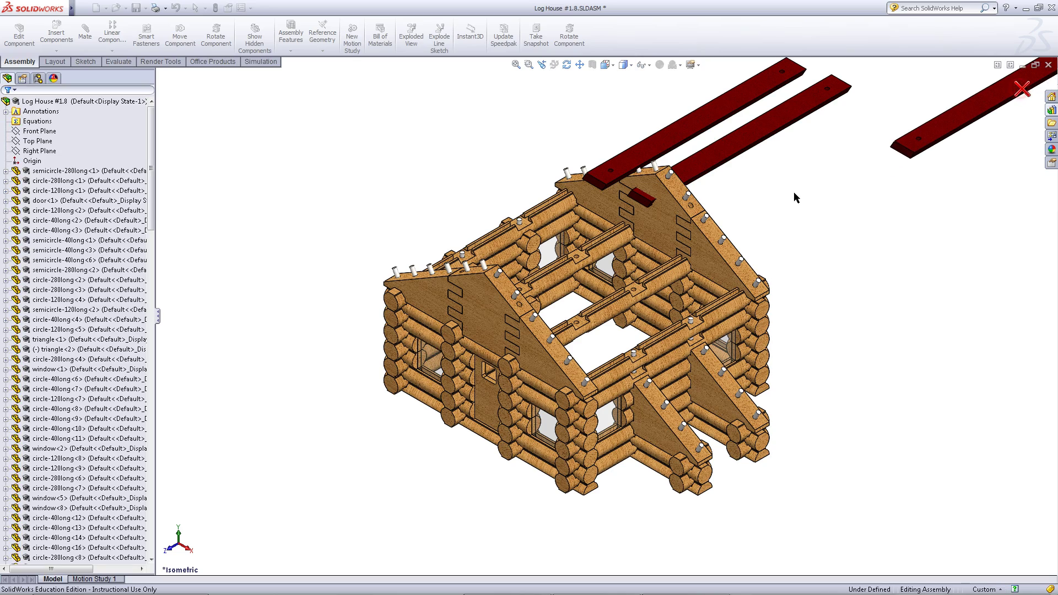
scroll(756, 210, down, 8)
scroll(881, 111, down, 10)
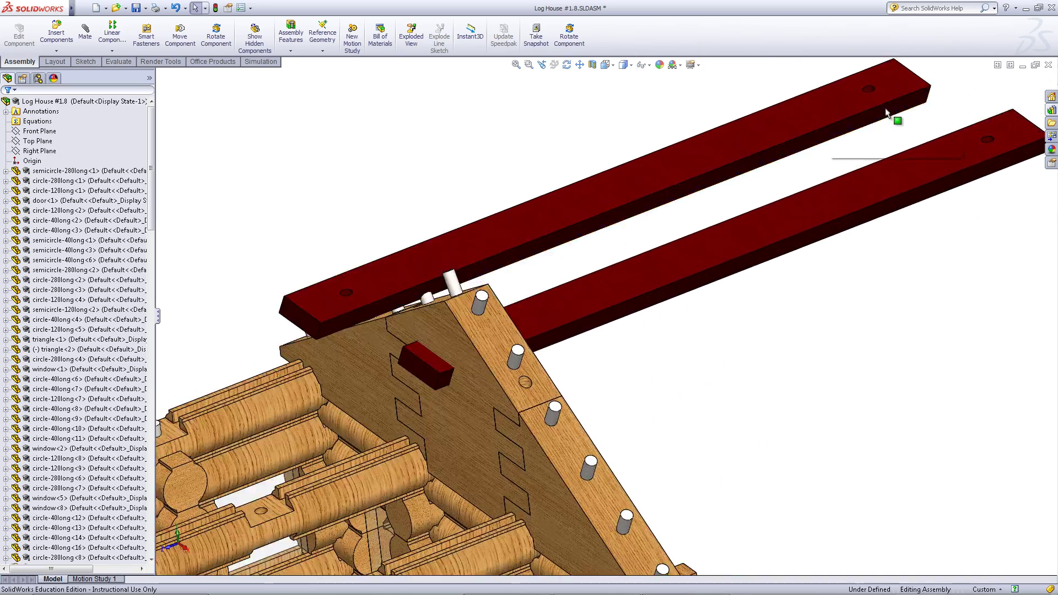
right_click(803, 116)
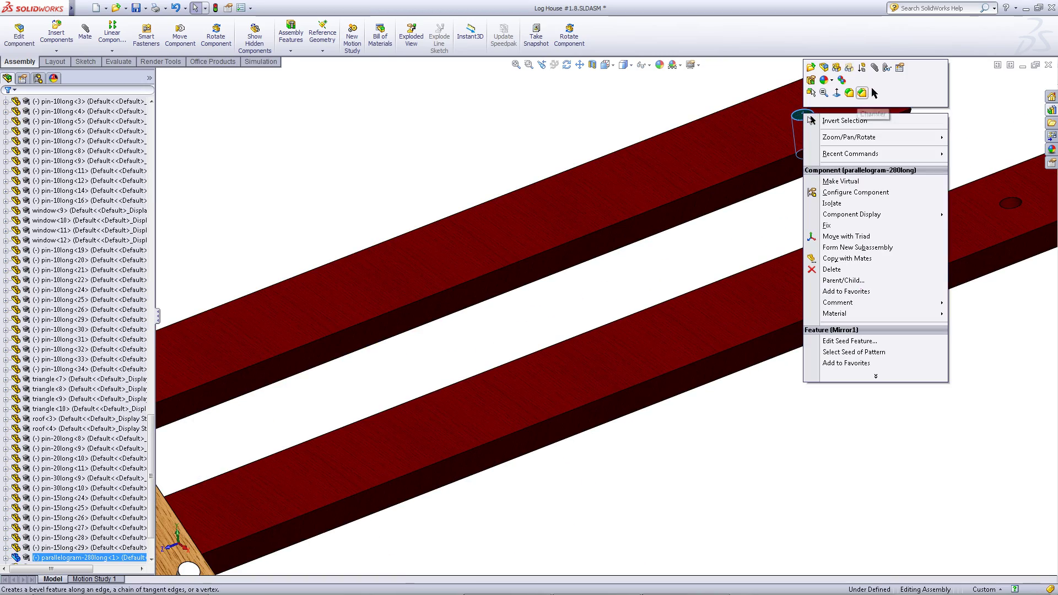
Mate the beam's first hole concentric to a gable pin.
click(874, 68)
scroll(633, 272, up, 10)
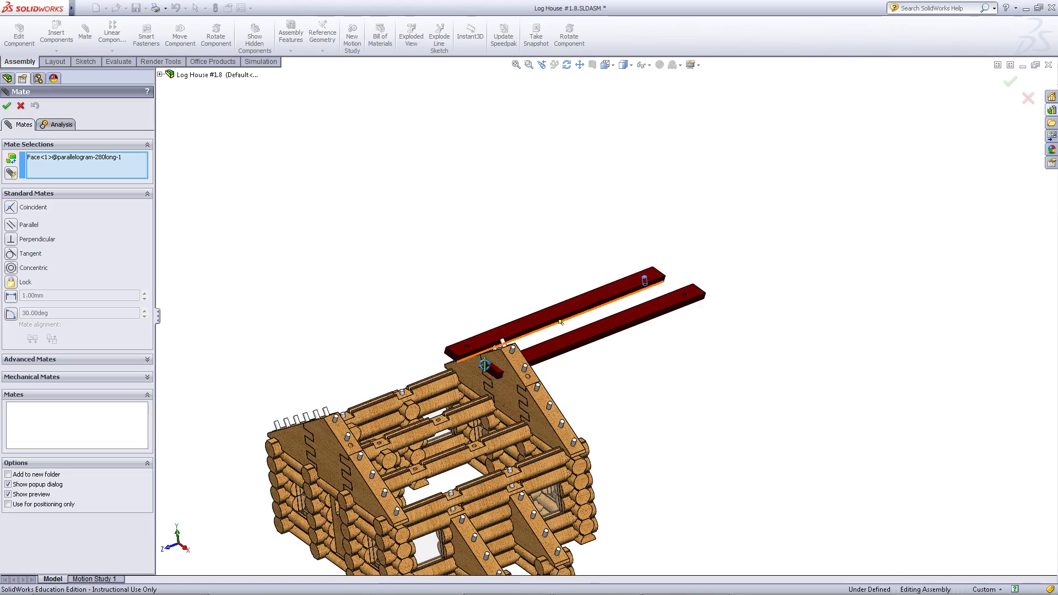
scroll(517, 359, down, 5)
click(549, 270)
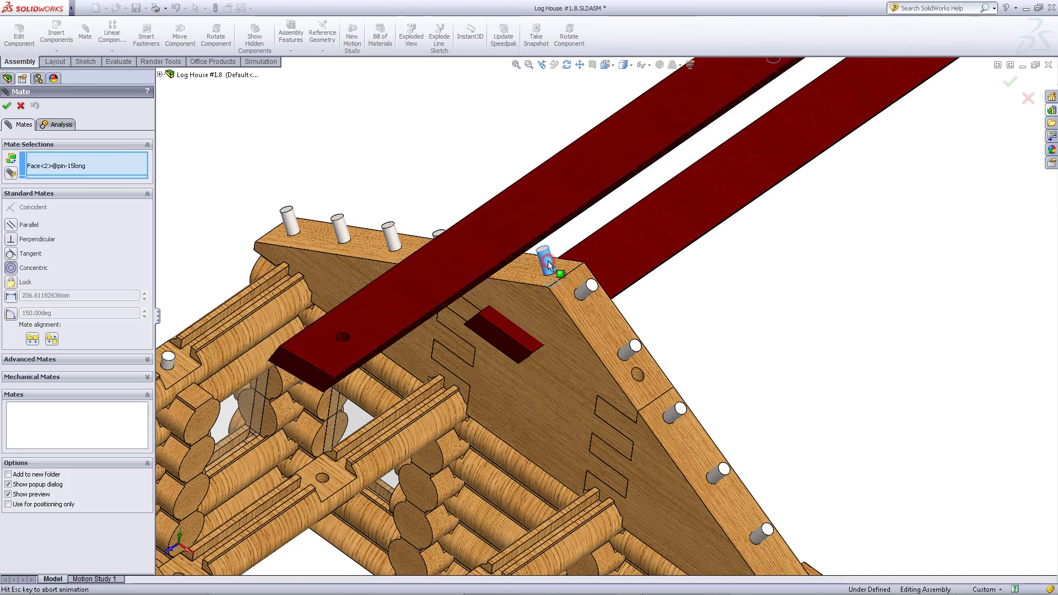
click(686, 248)
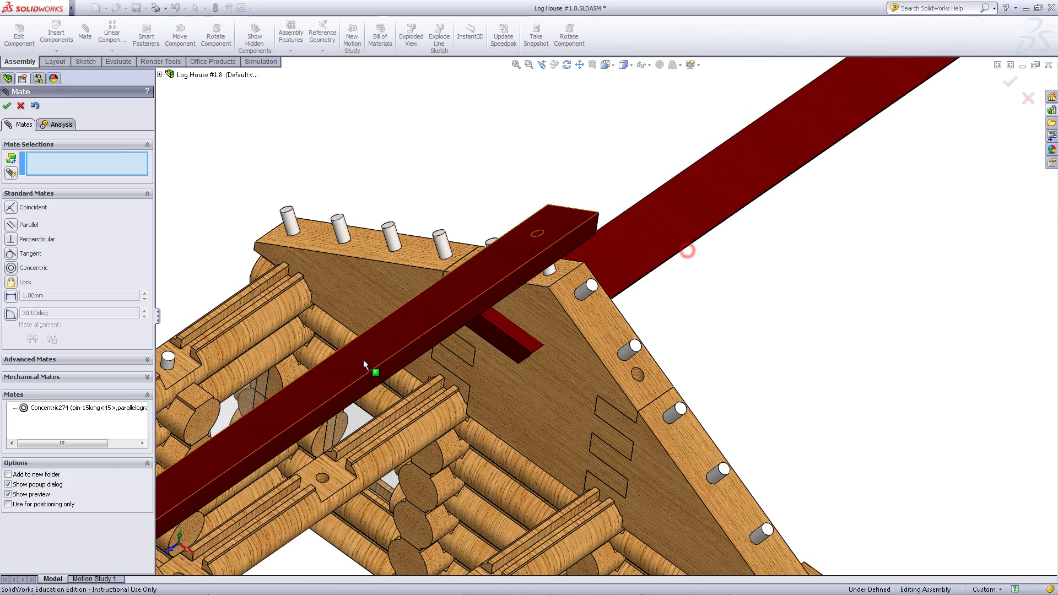
Mate the beam's second hole concentric to the matching pin-15long pin.
scroll(344, 430, up, 3)
scroll(344, 452, down, 6)
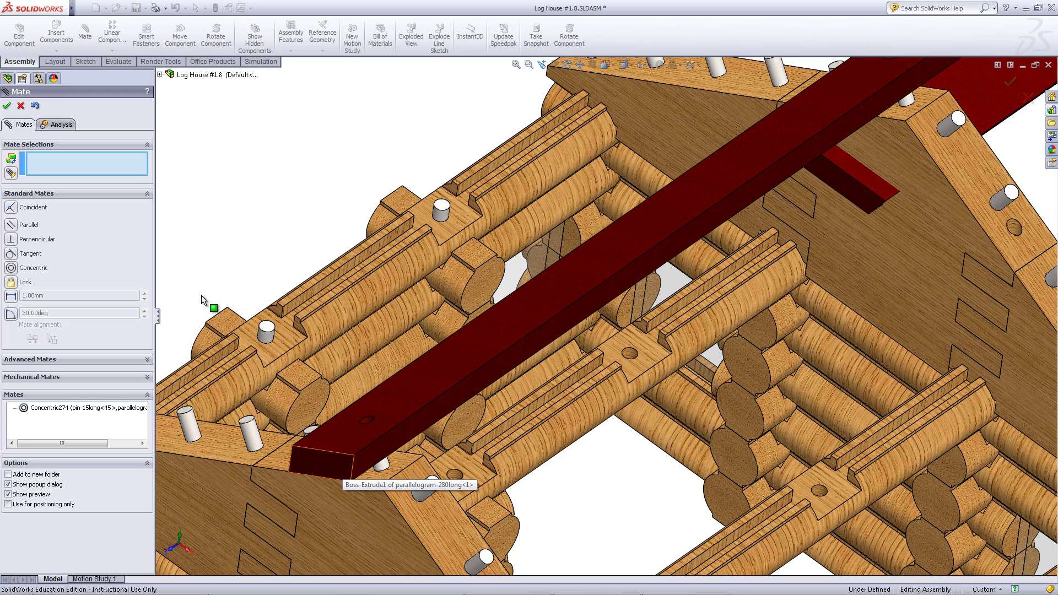
drag(311, 445, 279, 299)
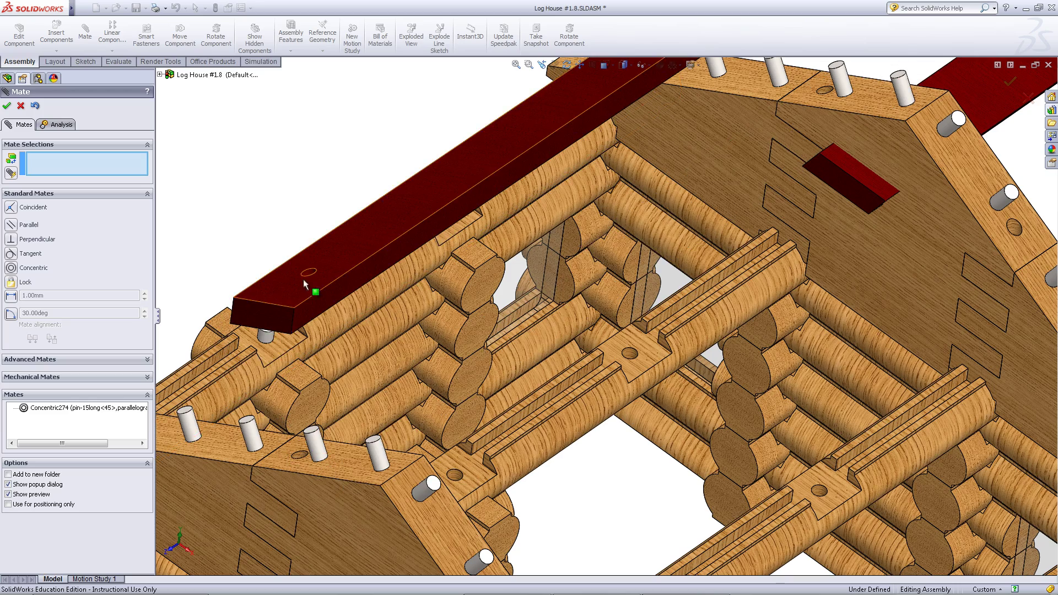
scroll(310, 285, down, 4)
middle_drag(349, 276, 465, 443)
click(395, 282)
scroll(573, 432, up, 3)
scroll(583, 362, down, 5)
click(584, 364)
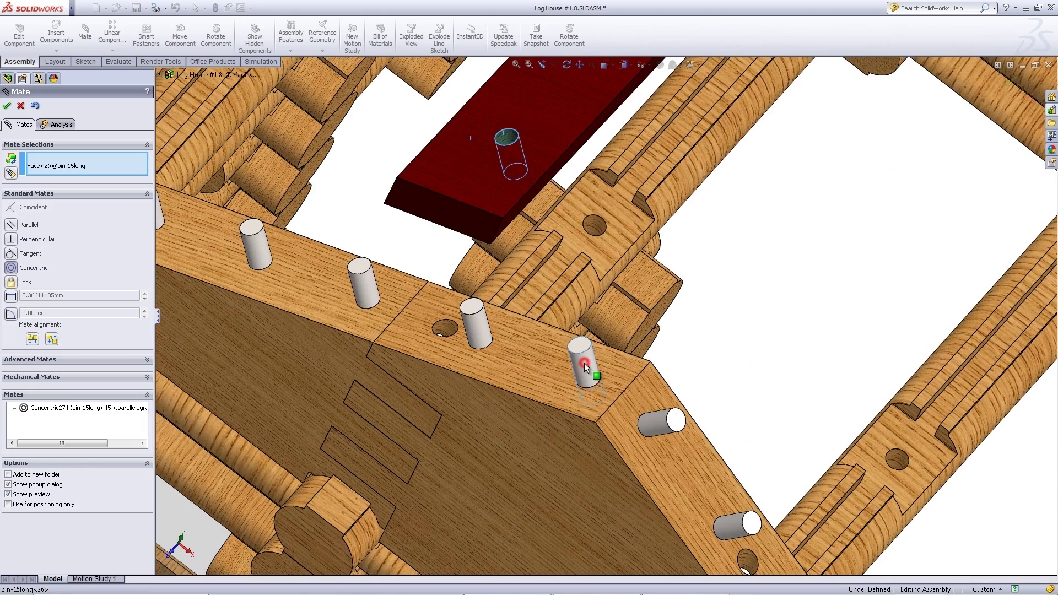
click(723, 381)
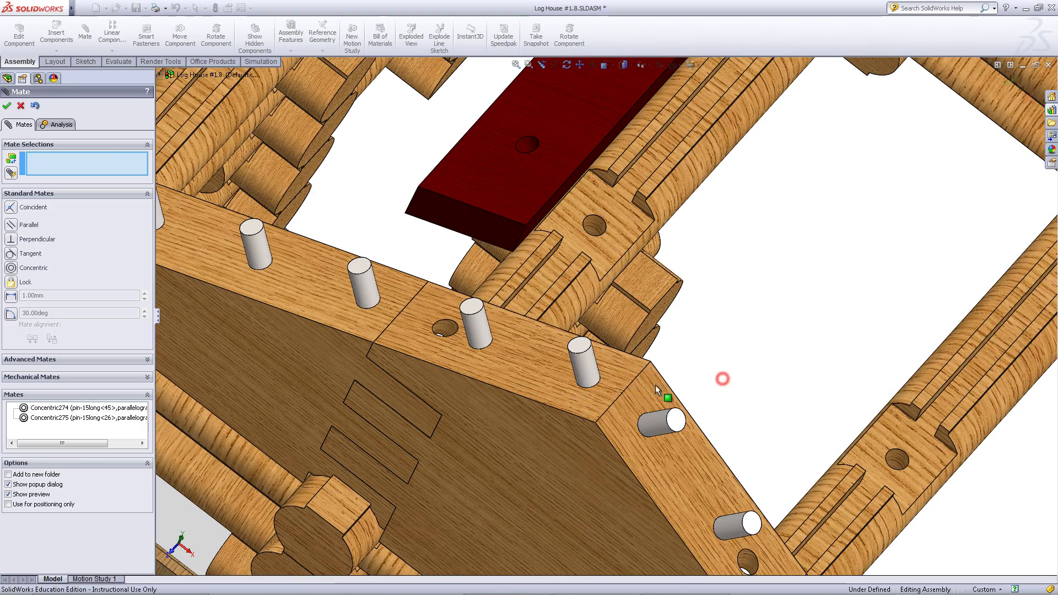
Make the beam's underside coincident with the roof-3 piece's face.
click(610, 380)
middle_drag(591, 447, 562, 243)
click(582, 246)
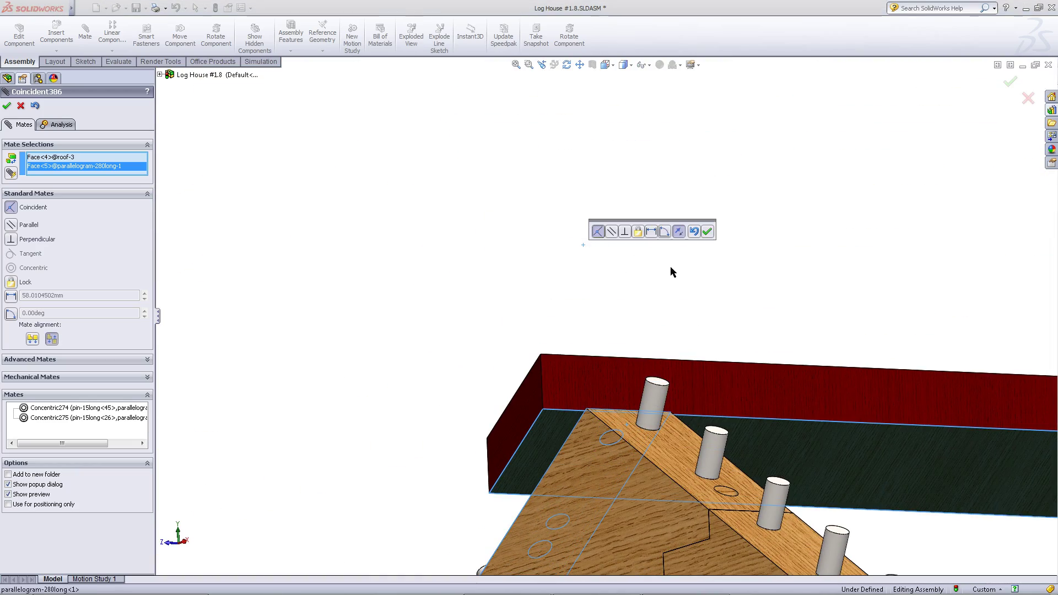
click(707, 232)
middle_drag(654, 300, 743, 380)
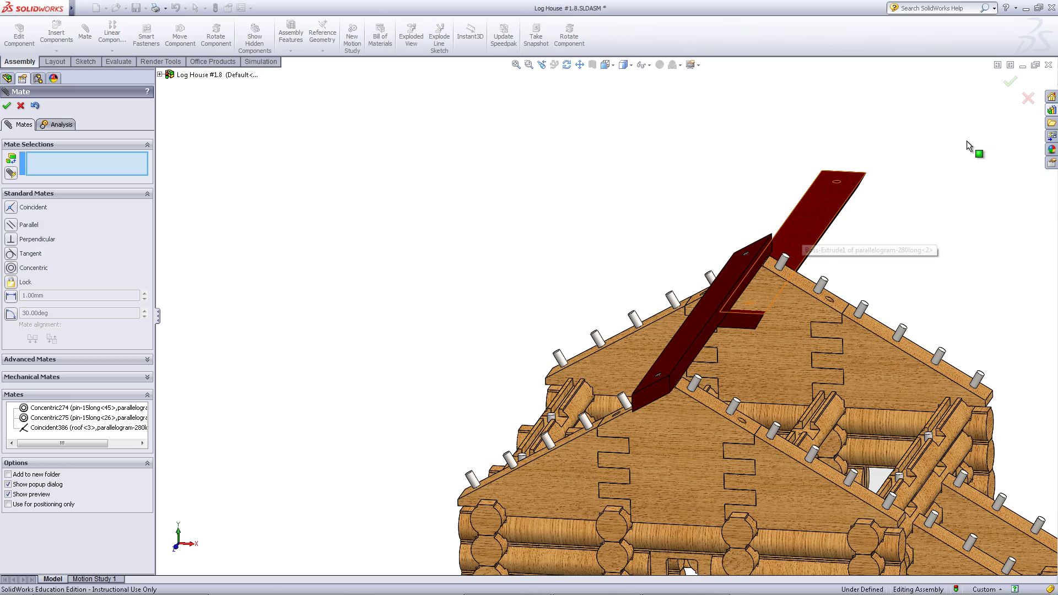
Move the other red board away from the roof and orbit to look down on the boards.
drag(793, 242, 786, 249)
mouse_move(827, 235)
middle_down()
mouse_move(812, 193)
mouse_move(792, 208)
mouse_move(817, 220)
middle_up()
scroll(818, 220, down, 3)
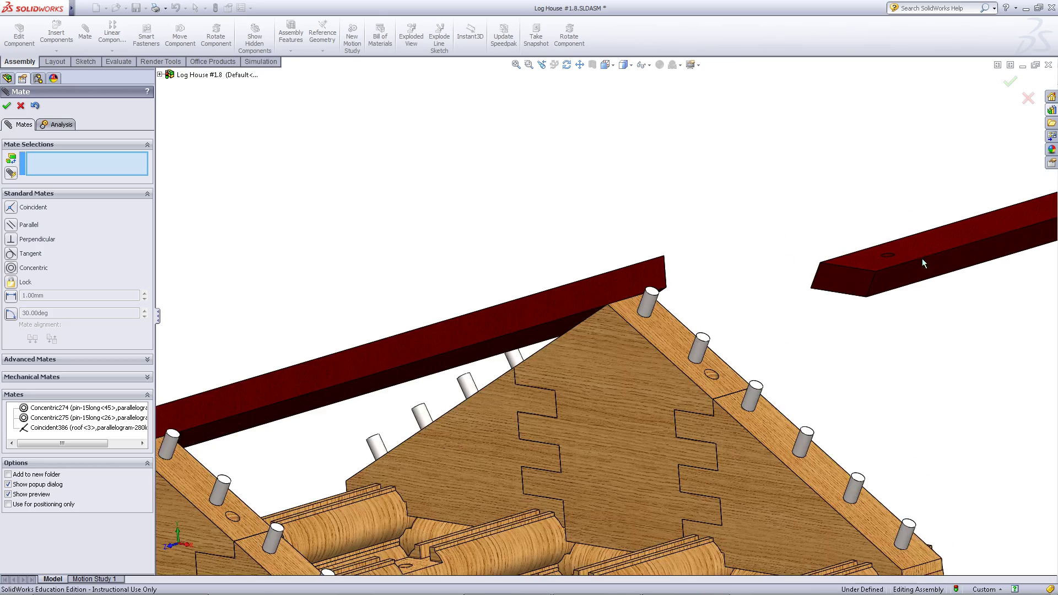
middle_drag(918, 276, 881, 345)
scroll(877, 267, down, 5)
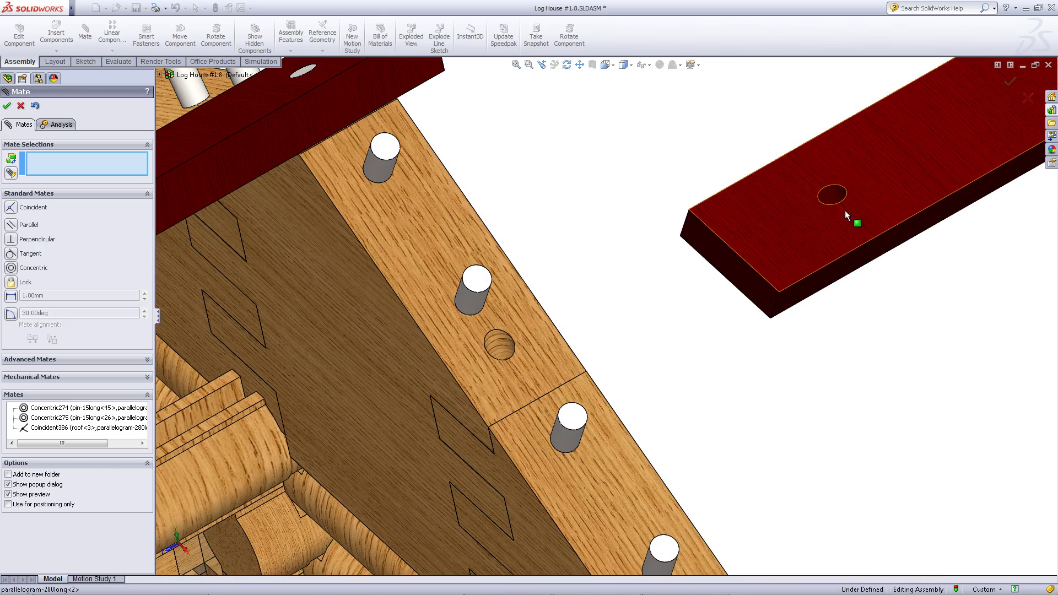
Mate the red board's first hole concentric to a roof pin.
click(837, 194)
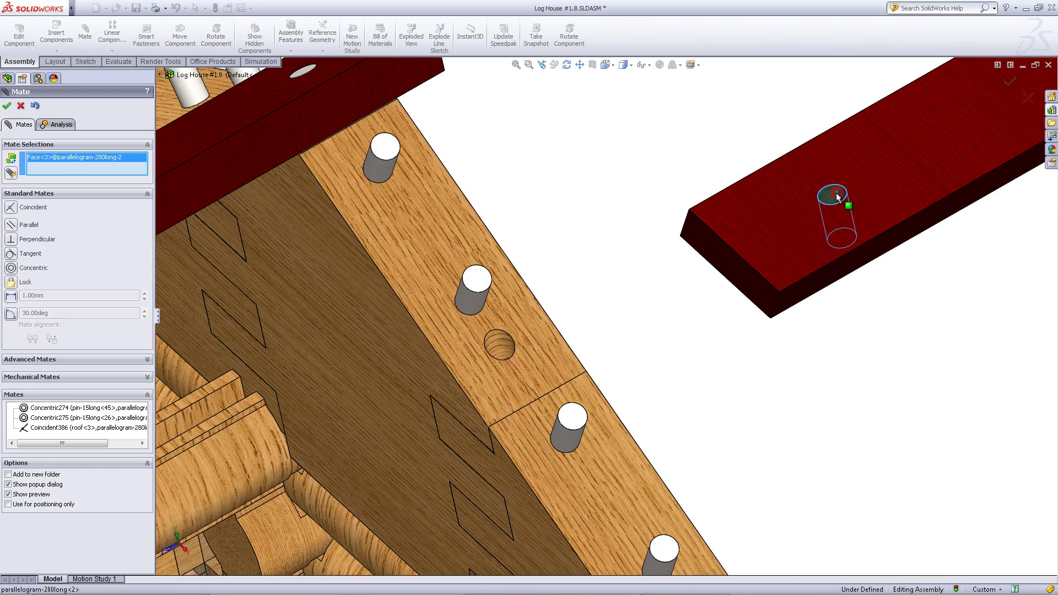
click(383, 173)
scroll(427, 203, up, 5)
click(369, 159)
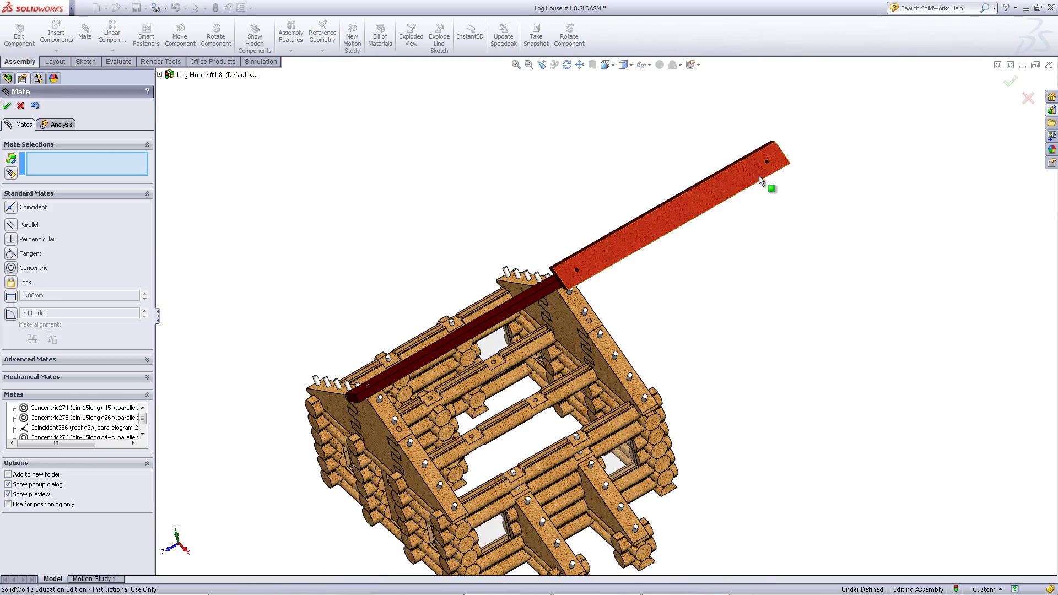
Mate the board's other hole concentric to a second roof pin.
scroll(759, 174, down, 8)
click(702, 227)
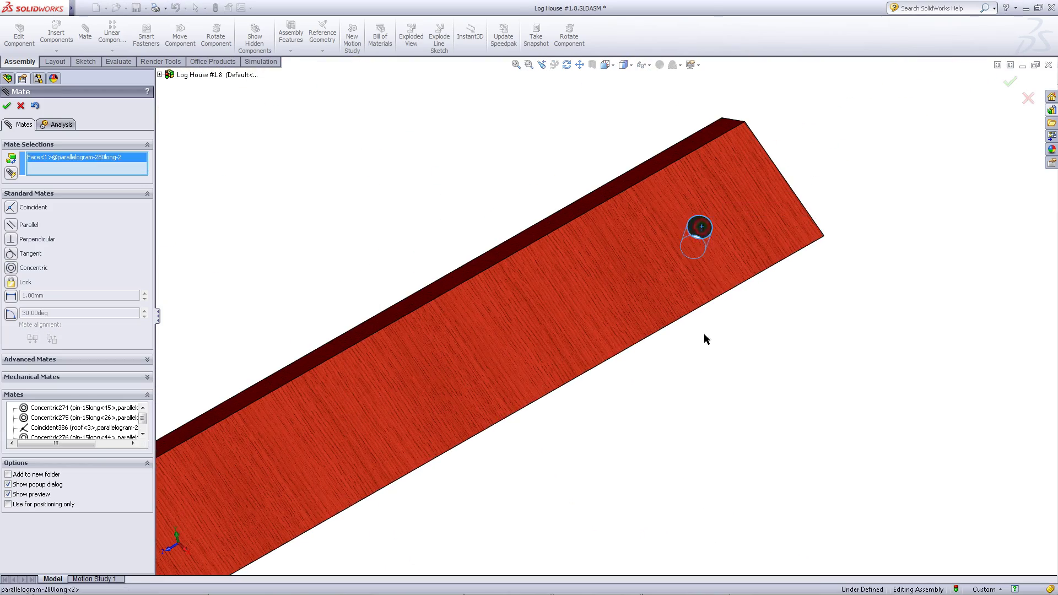
scroll(702, 347, up, 8)
middle_drag(398, 452, 381, 438)
scroll(451, 407, down, 10)
click(507, 317)
click(496, 336)
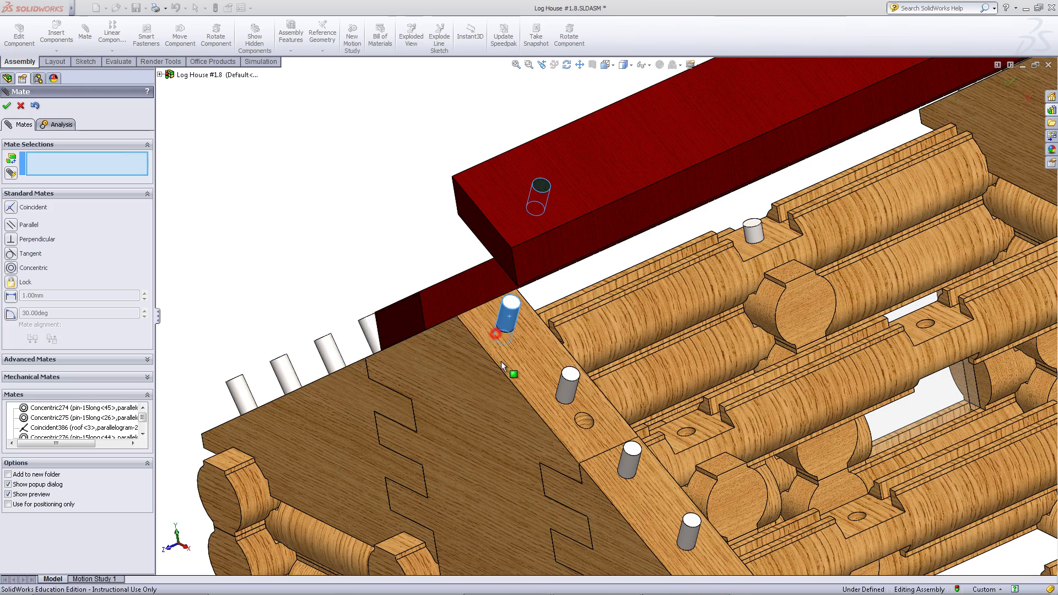
Make the board face coincident with the gable so it sits flush.
middle_drag(504, 359, 546, 312)
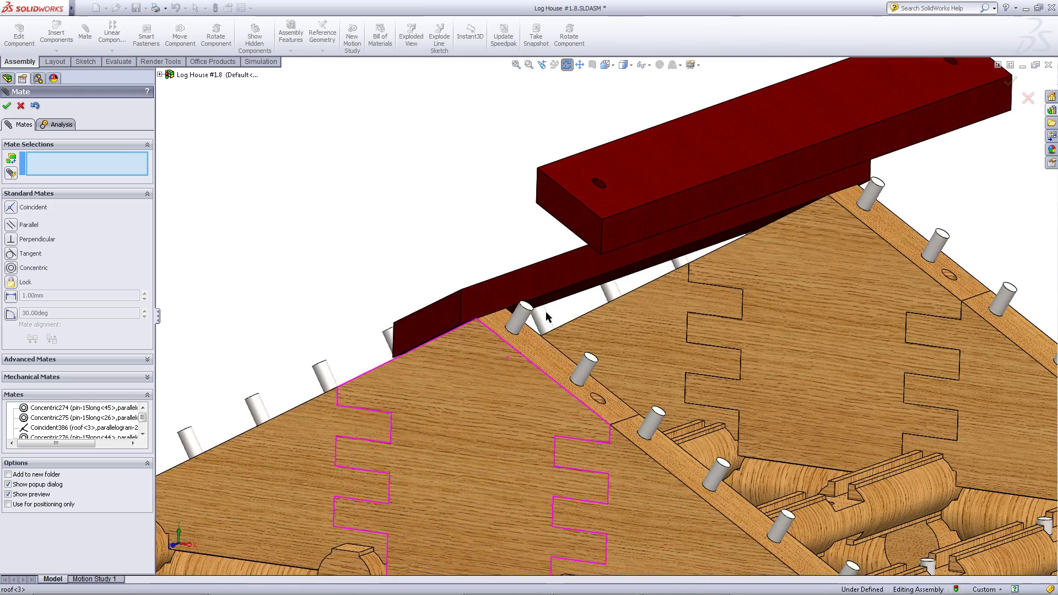
click(545, 357)
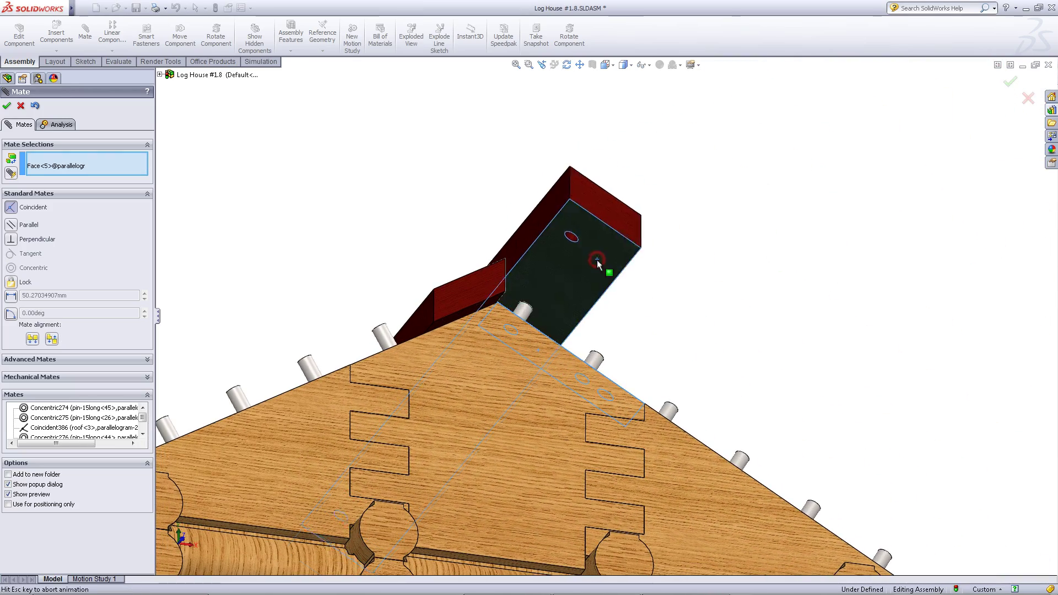
click(716, 244)
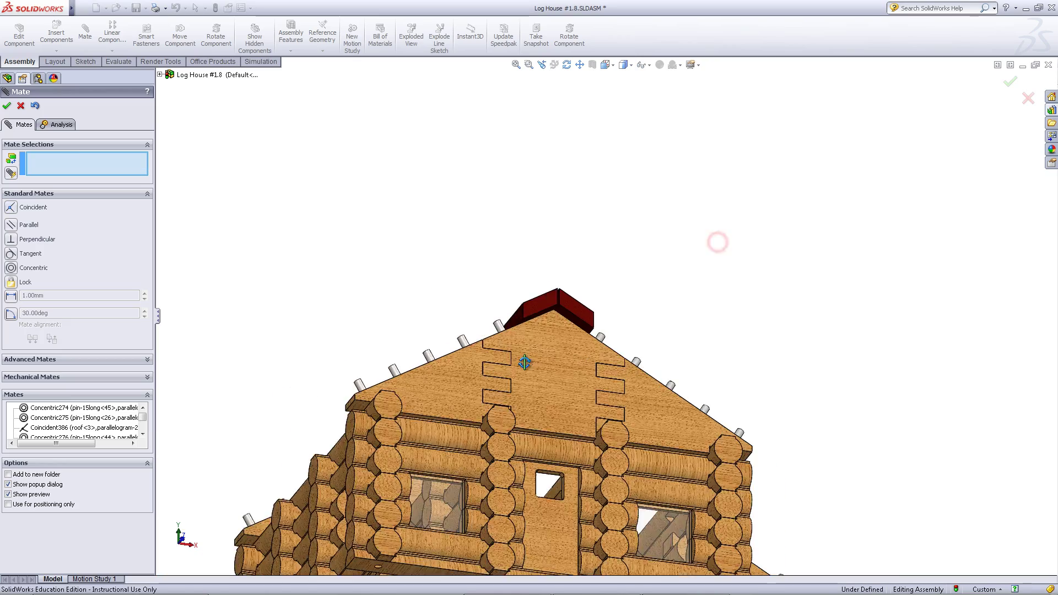
Finish mating and Ctrl-drag three copies of the long red roof board to each side.
click(1009, 81)
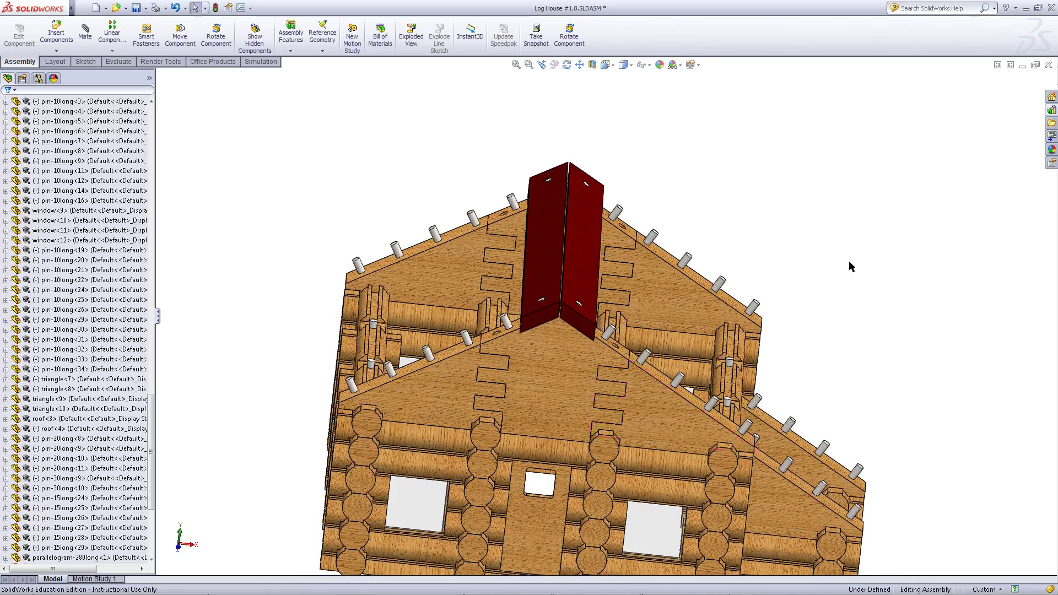
ctrl+drag(592, 256, 781, 245)
ctrl+drag(586, 254, 885, 242)
ctrl+drag(587, 264, 941, 261)
ctrl+drag(554, 239, 272, 299)
ctrl+drag(563, 262, 323, 284)
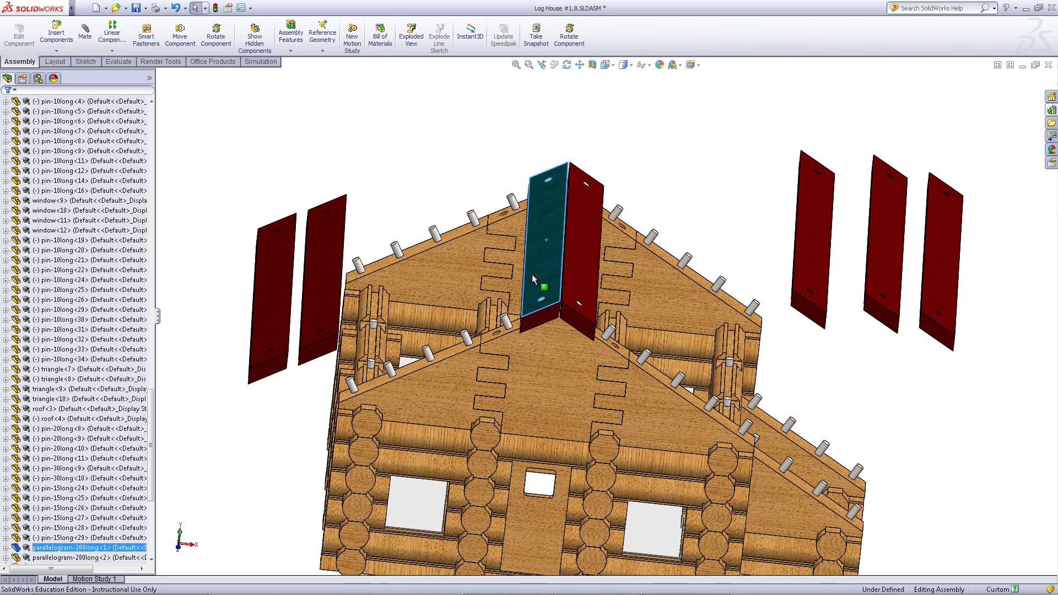
ctrl+drag(535, 283, 372, 256)
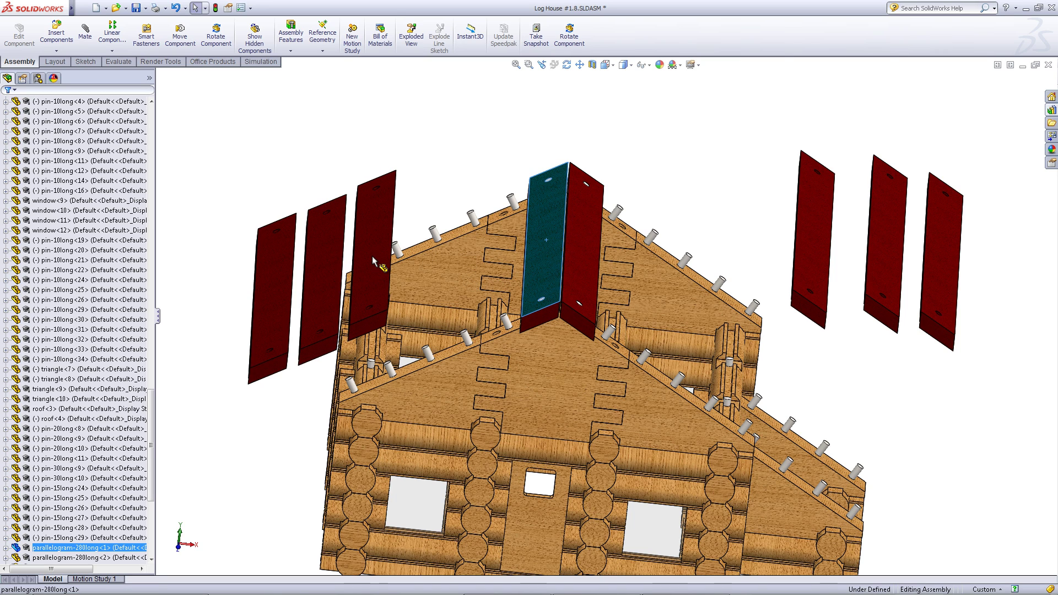
click(487, 156)
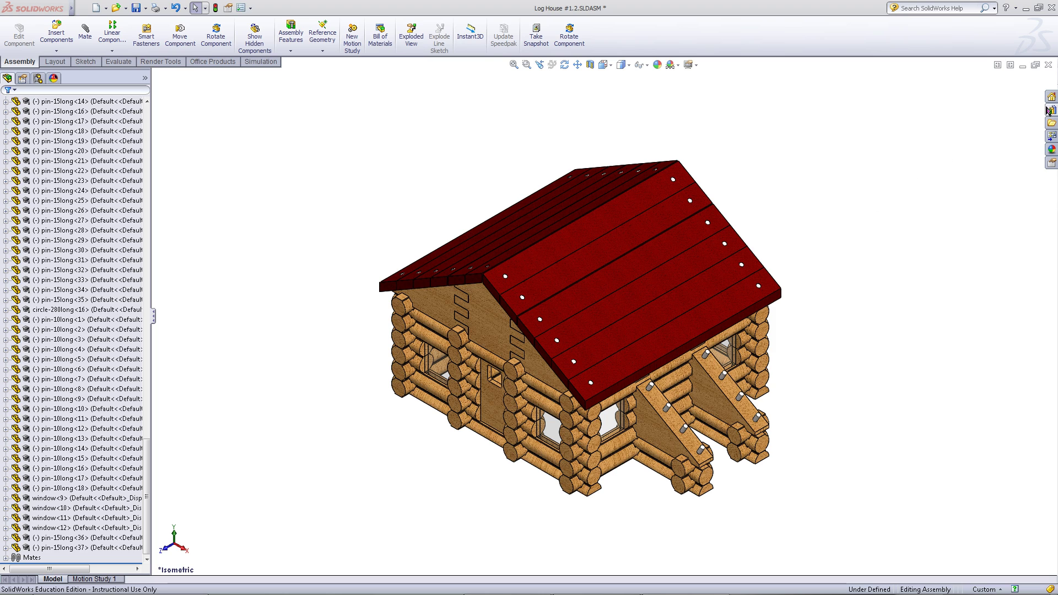
Insert the parallelogram-120 red plank from Roof Parts beside the Log House #1.2 roof.
click(1051, 110)
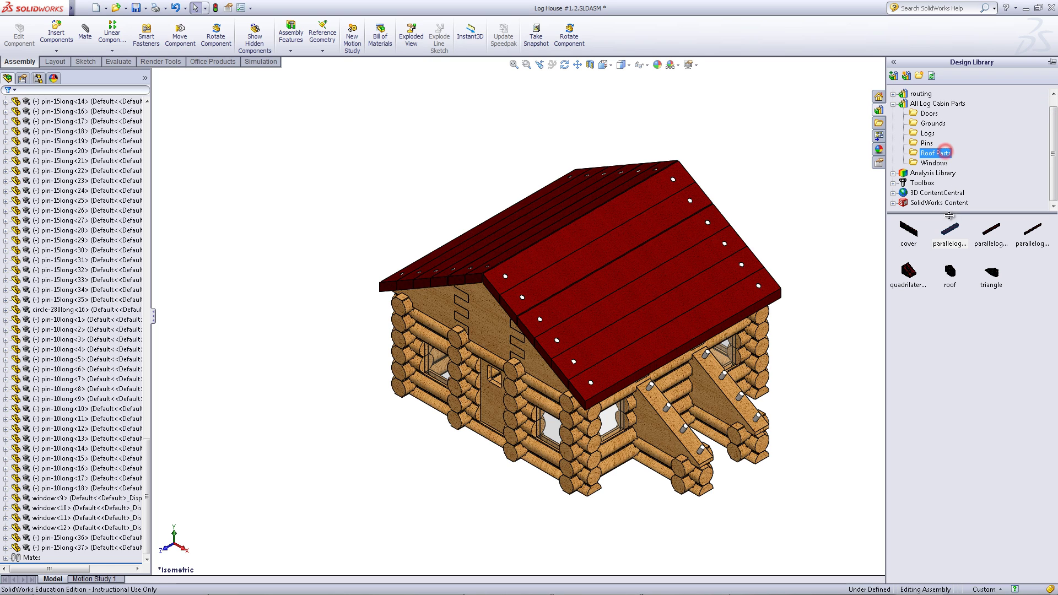
drag(950, 228, 864, 226)
drag(879, 262, 873, 261)
click(560, 310)
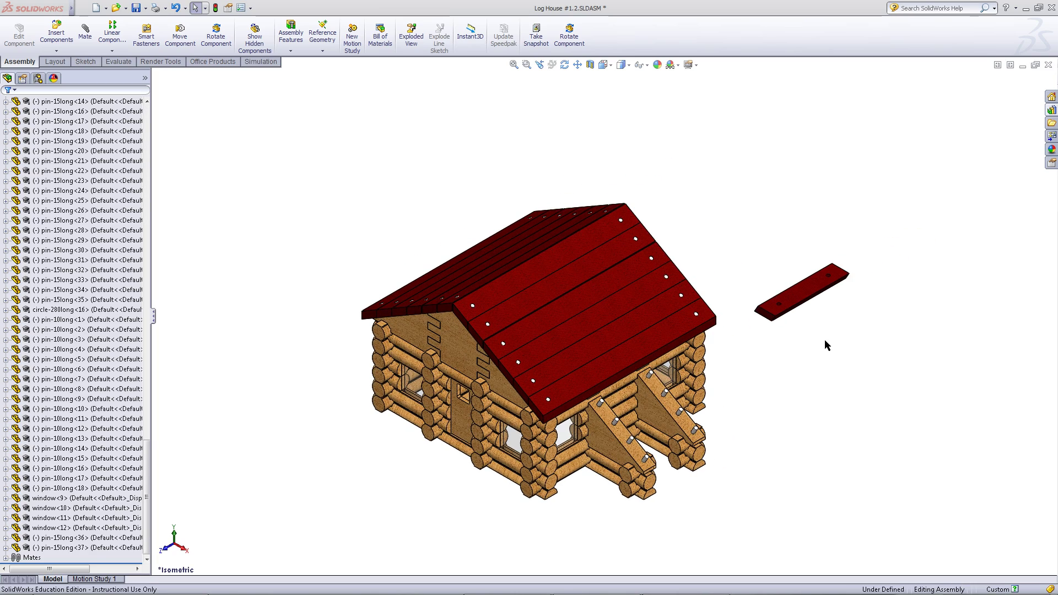
click(825, 340)
scroll(775, 325, down, 5)
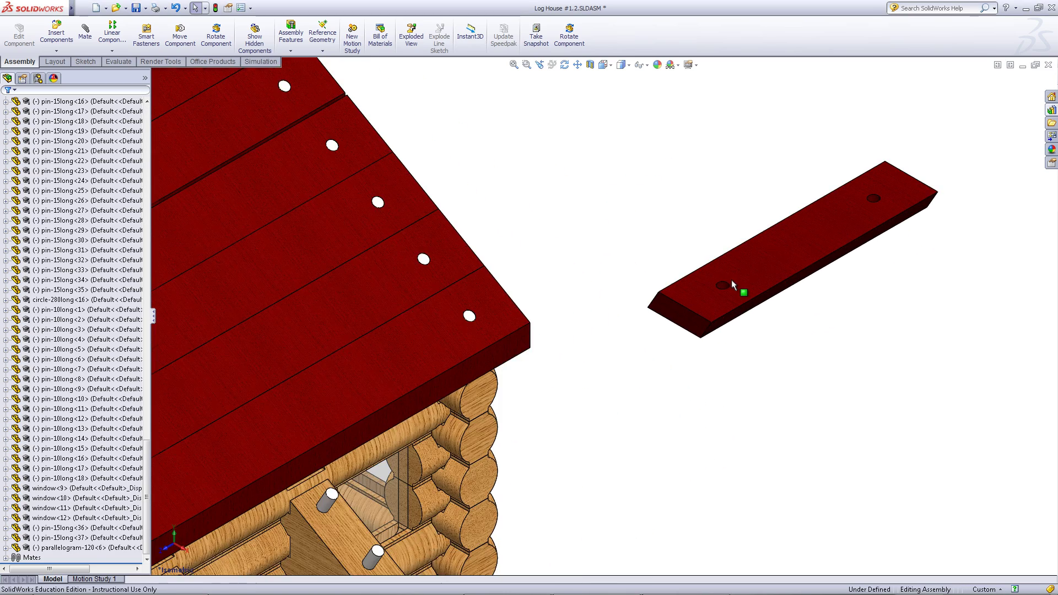
scroll(723, 289, down, 2)
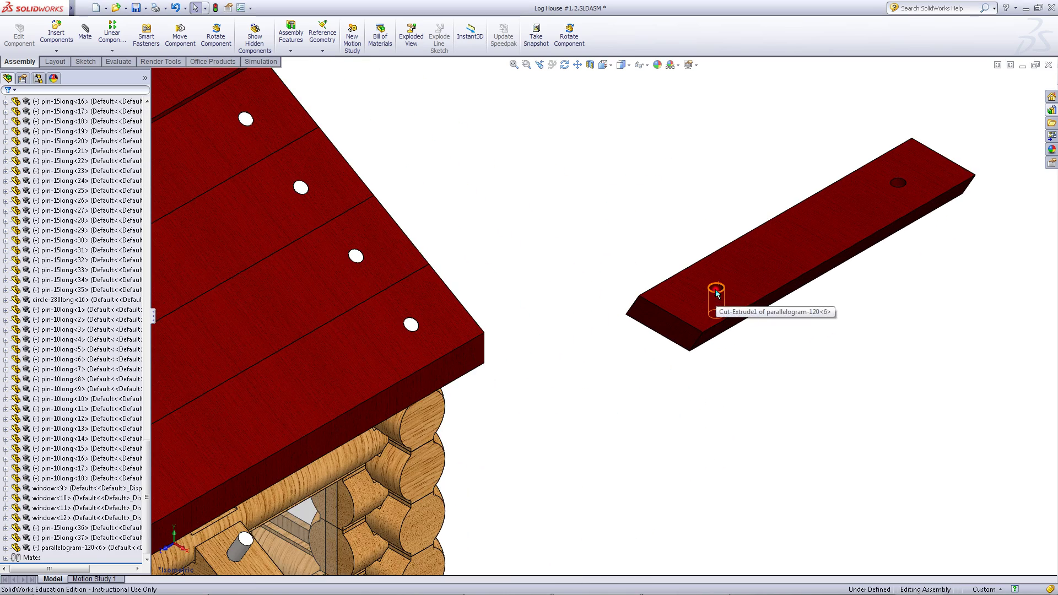
Mate both holes of the short plank concentric with the two porch support pins.
click(716, 291)
click(808, 227)
scroll(603, 329, up, 3)
click(431, 427)
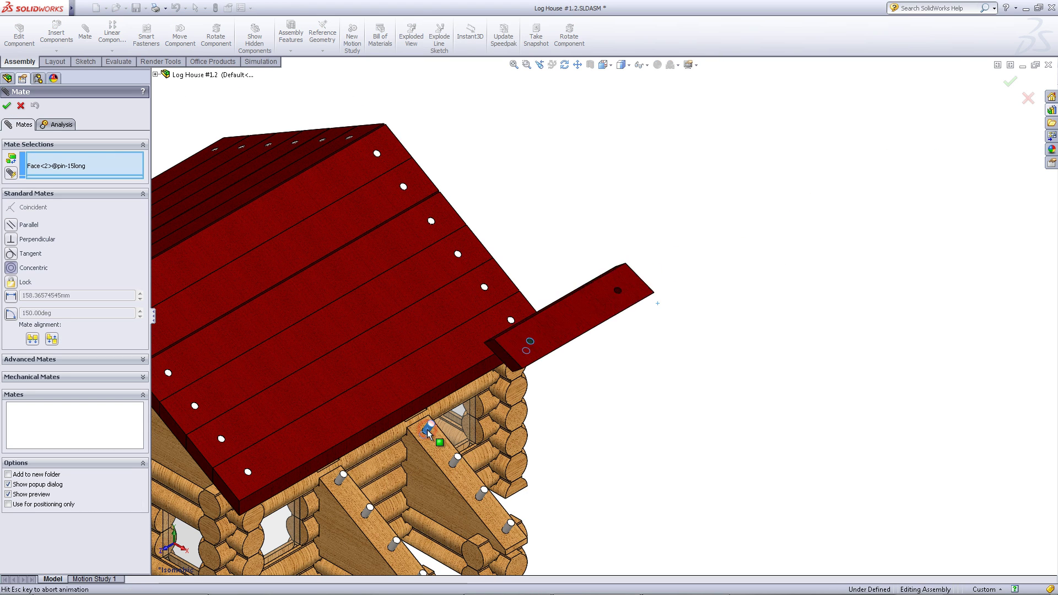
click(413, 448)
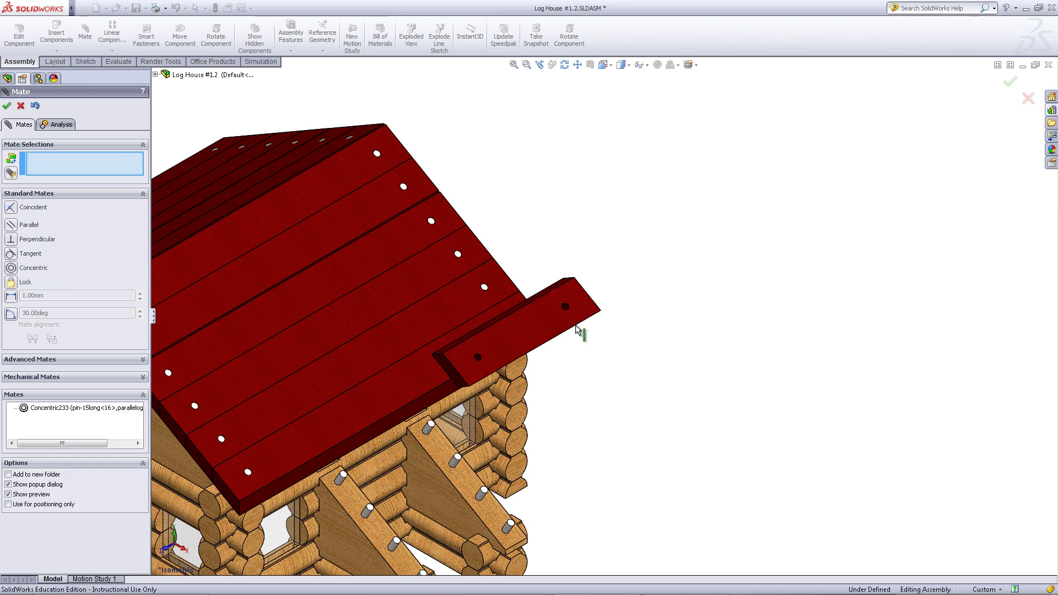
scroll(573, 322, down, 3)
click(568, 299)
scroll(428, 423, up, 3)
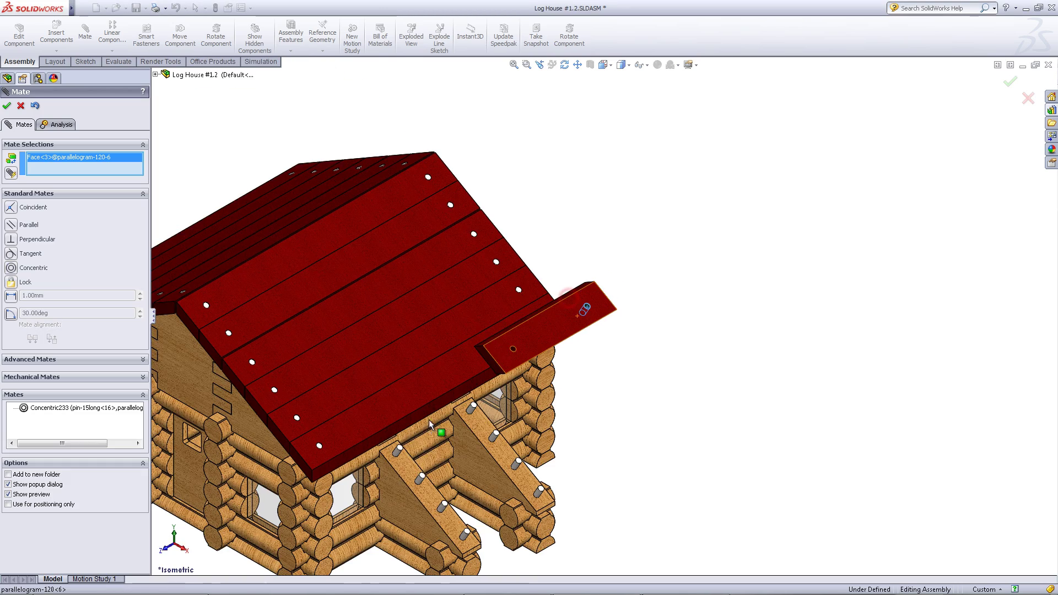
scroll(417, 441, down, 3)
click(419, 436)
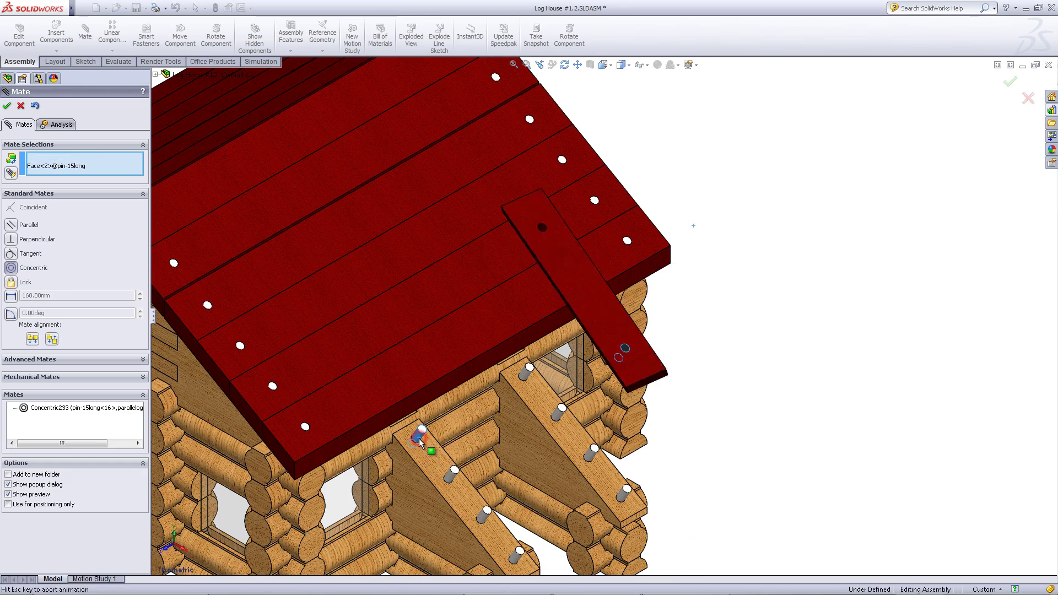
click(406, 456)
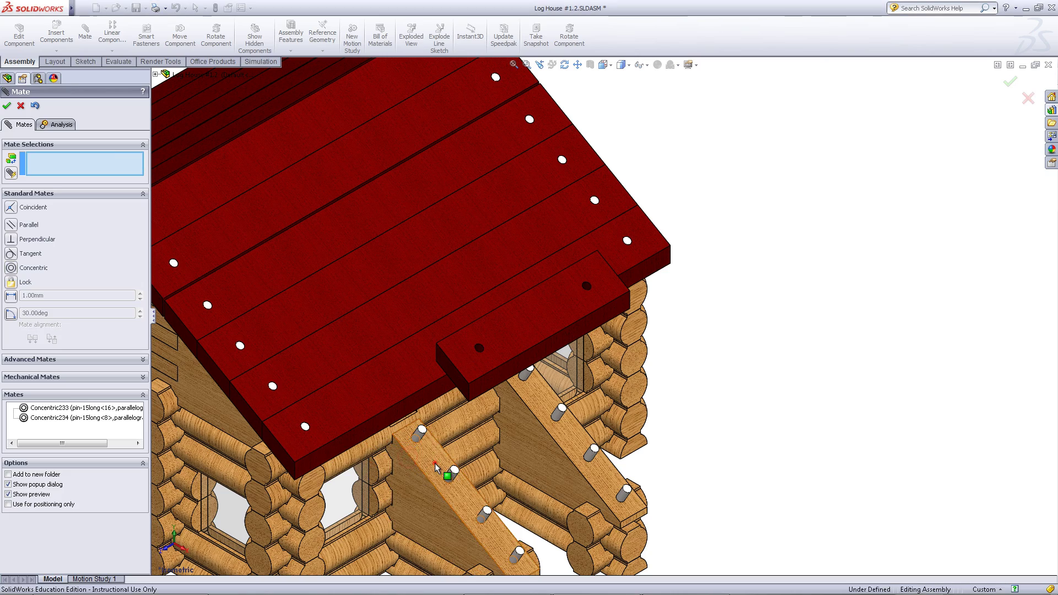
Add a coincident mate between the plank's underside and the triangle support face.
click(458, 477)
middle_drag(458, 477, 472, 307)
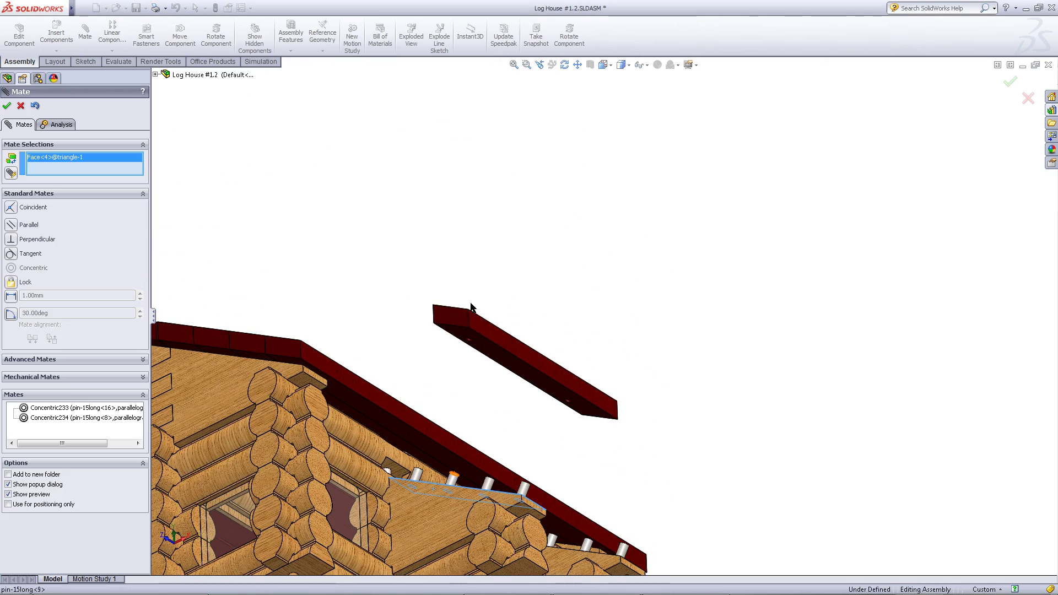
click(499, 358)
click(483, 366)
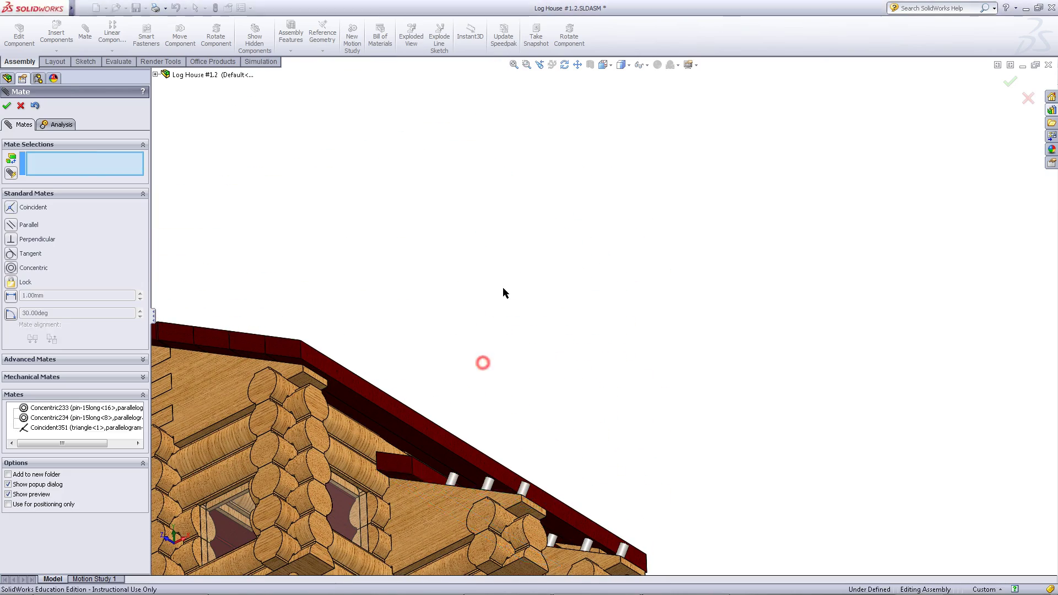
middle_drag(503, 290, 986, 116)
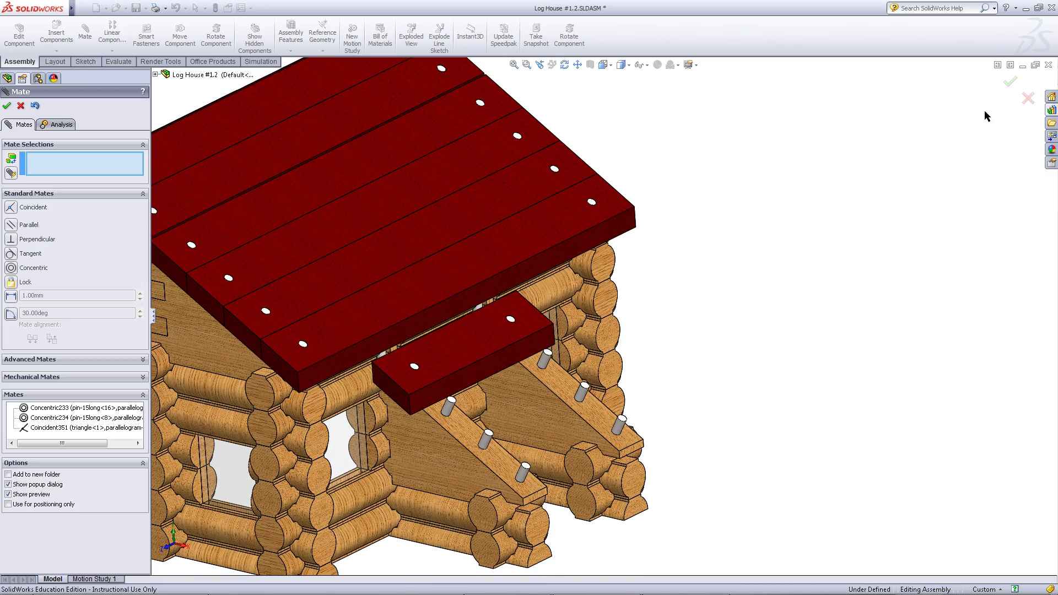
click(1010, 84)
middle_drag(777, 288, 540, 380)
Copy the short parallelogram-120 plank to make three loose copies beside the porch.
key(Escape)
drag(490, 370, 862, 439)
click(766, 515)
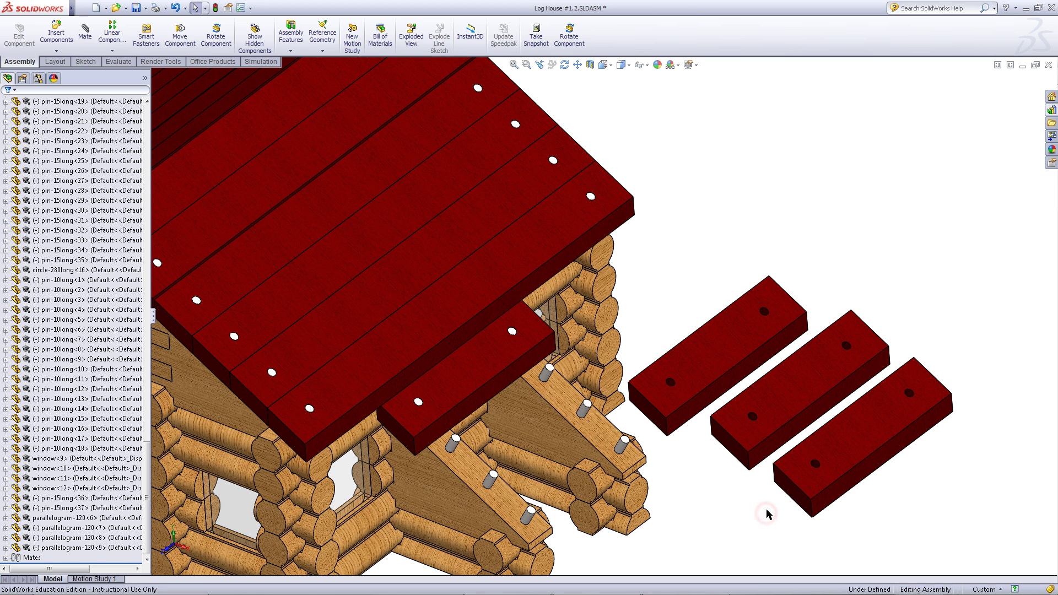